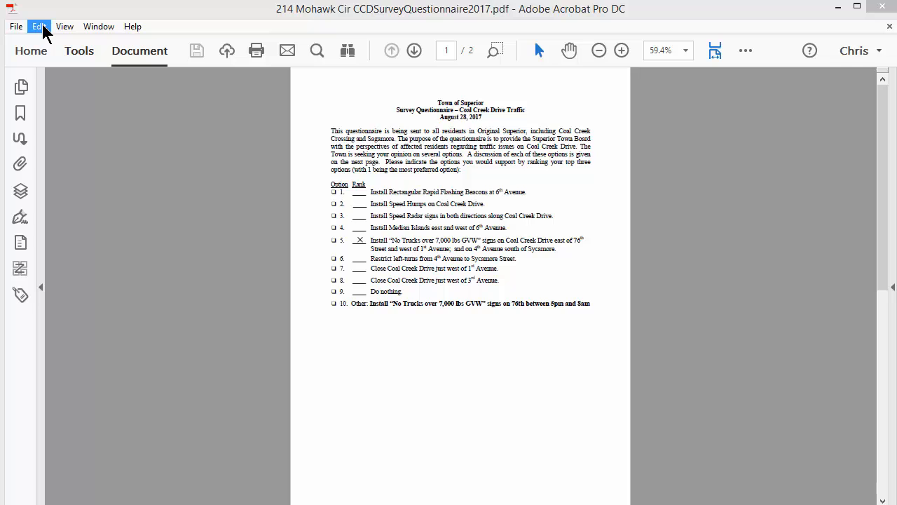
Review the existing digital IDs under the Signatures preferences for identities and trusted certificates, and close the preferences.
{"action": "left_click", "coordinate": [40, 29]}
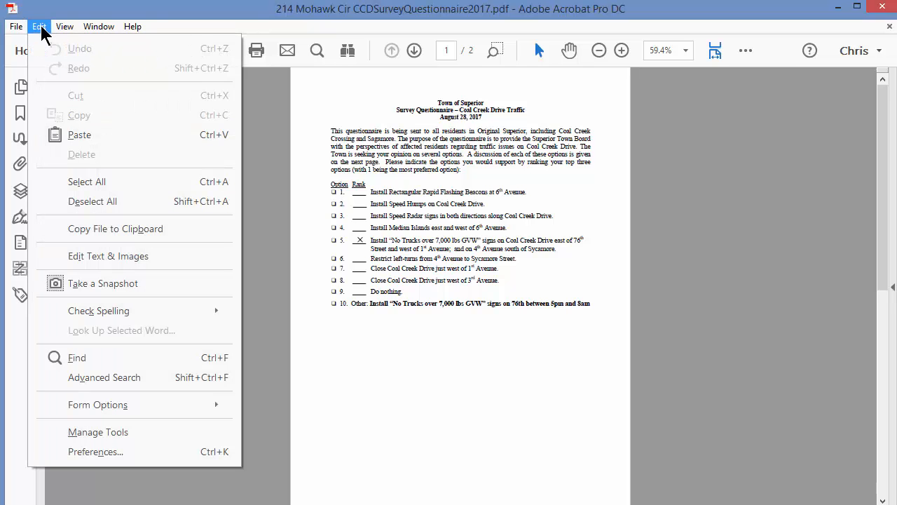
{"action": "left_click", "coordinate": [98, 452]}
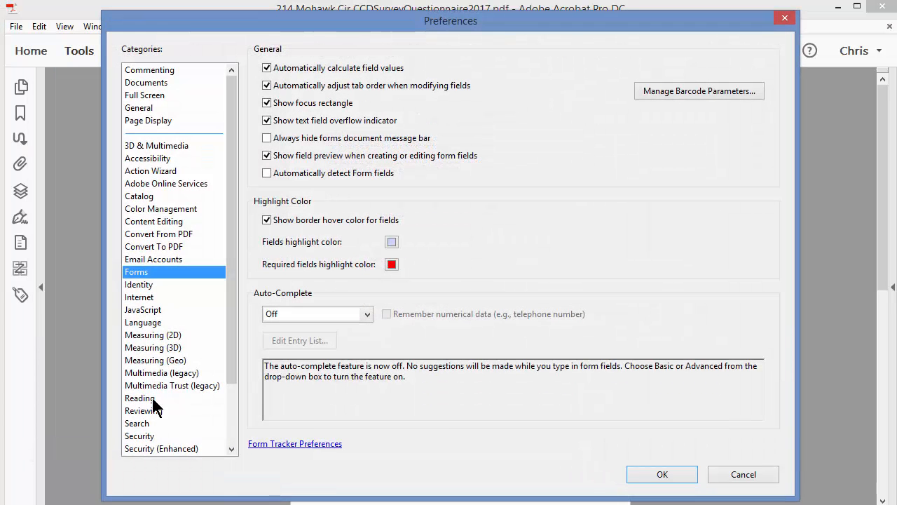
{"action": "left_click_drag", "start_coordinate": [232, 343], "coordinate": [229, 394]}
{"action": "left_click", "coordinate": [154, 398]}
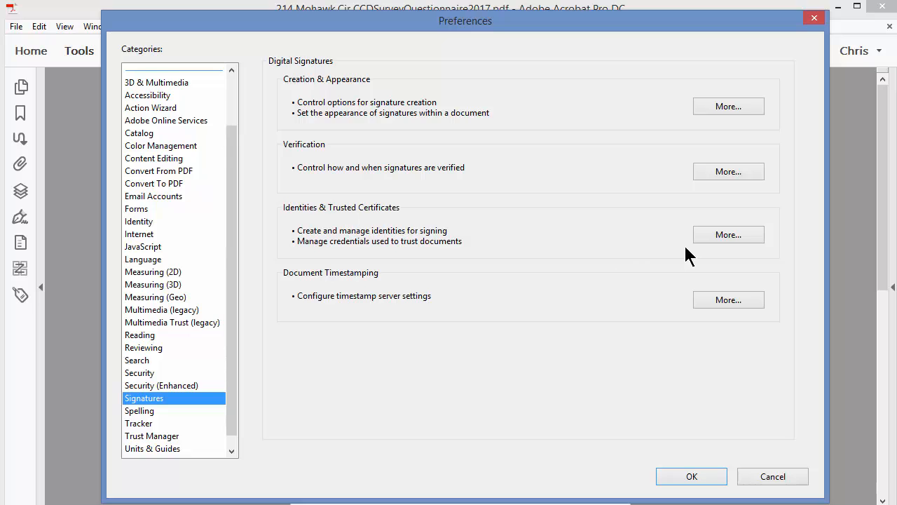
{"action": "left_click", "coordinate": [728, 235]}
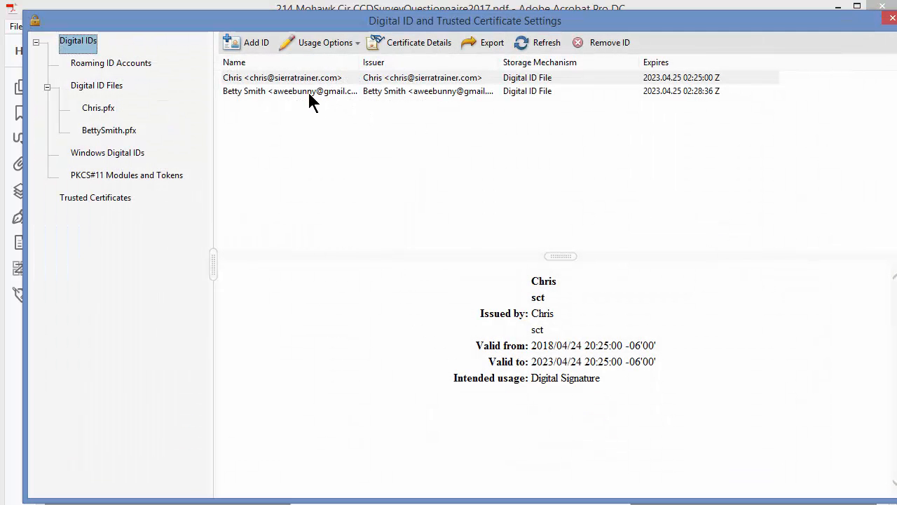
{"action": "left_click", "coordinate": [882, 19]}
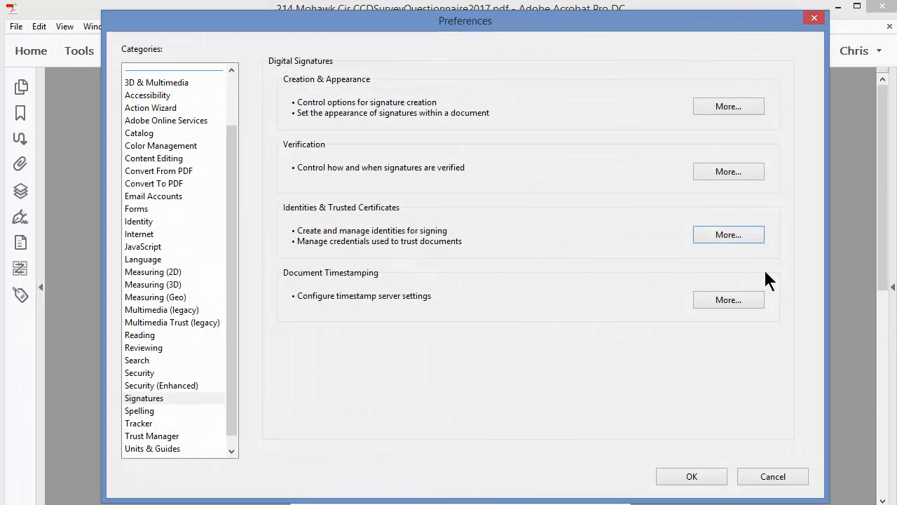
{"action": "left_click", "coordinate": [692, 477]}
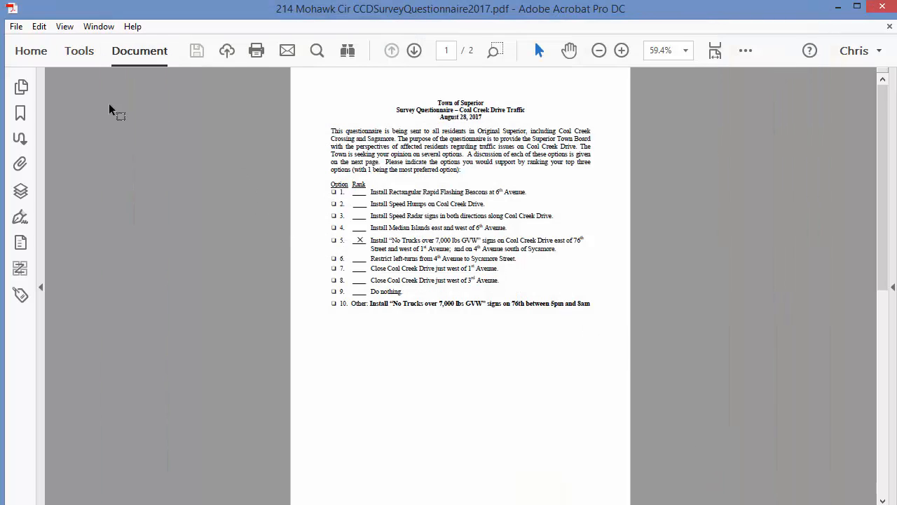
Start a digital signature with the Certificates tool and draw a wide signature area just below option 10 on page 1.
{"action": "left_click", "coordinate": [80, 52]}
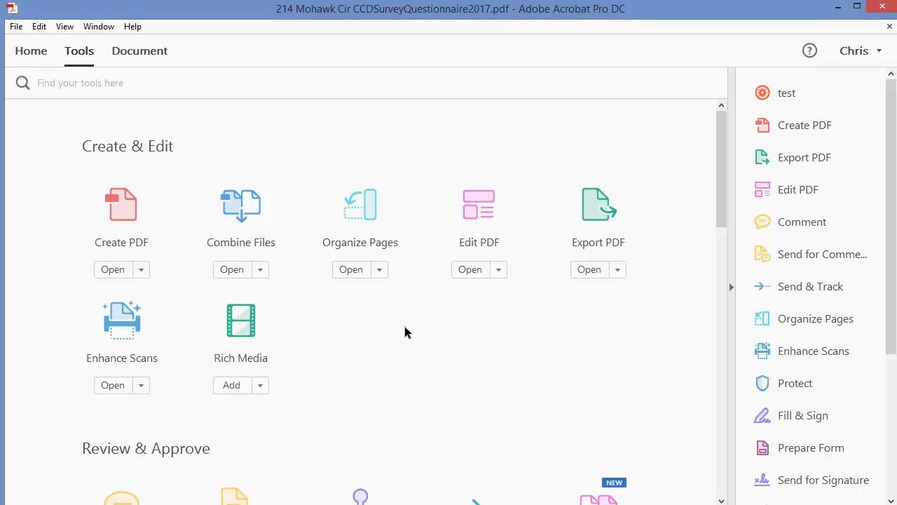
{"action": "scroll", "coordinate": [405, 330], "scroll_direction": "down", "scroll_amount": 3}
{"action": "scroll", "coordinate": [404, 330], "scroll_direction": "down", "scroll_amount": 3}
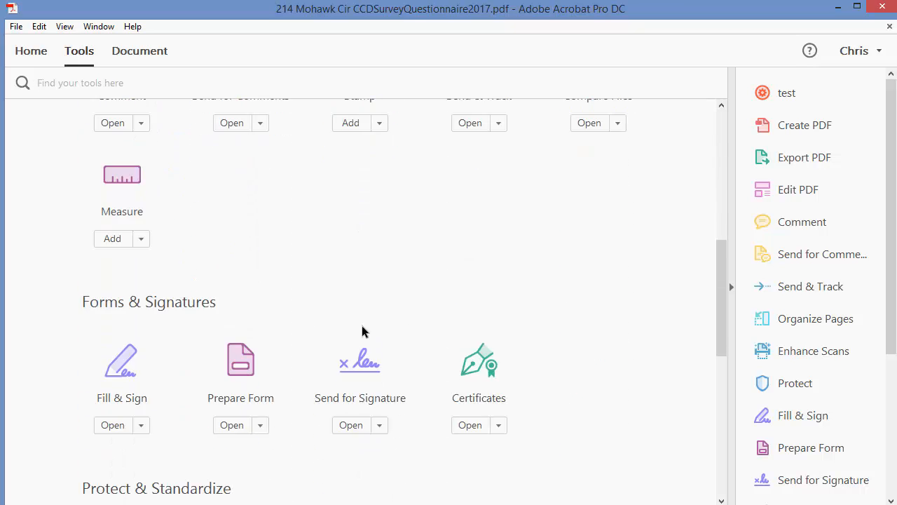
{"action": "scroll", "coordinate": [544, 363], "scroll_direction": "down", "scroll_amount": 1}
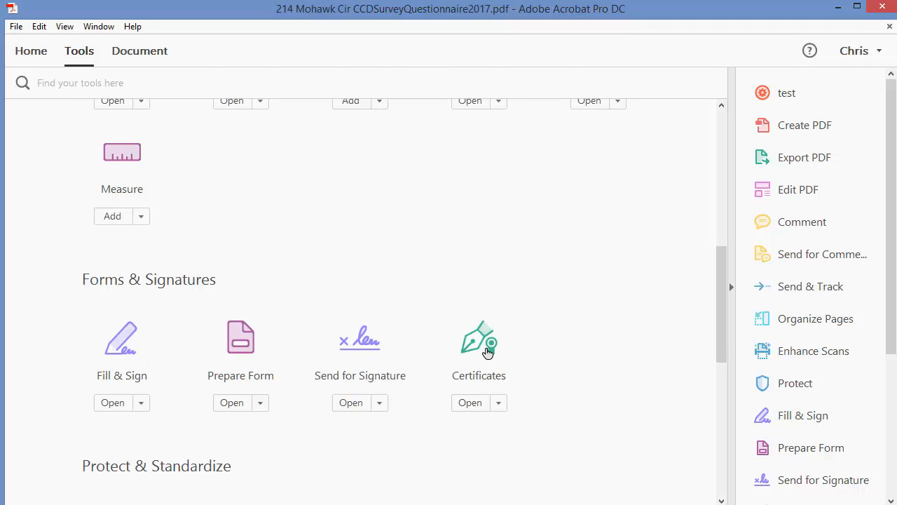
{"action": "left_click", "coordinate": [486, 353]}
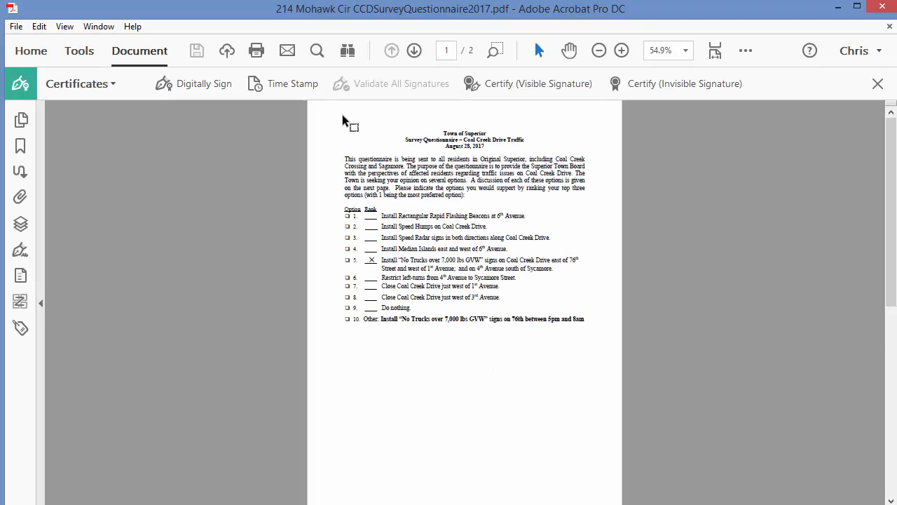
{"action": "left_click", "coordinate": [198, 84]}
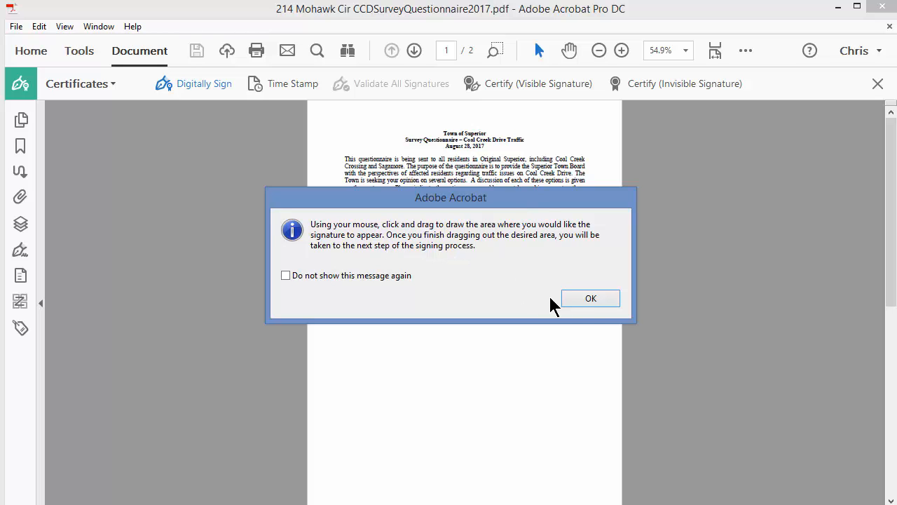
{"action": "left_click", "coordinate": [588, 297]}
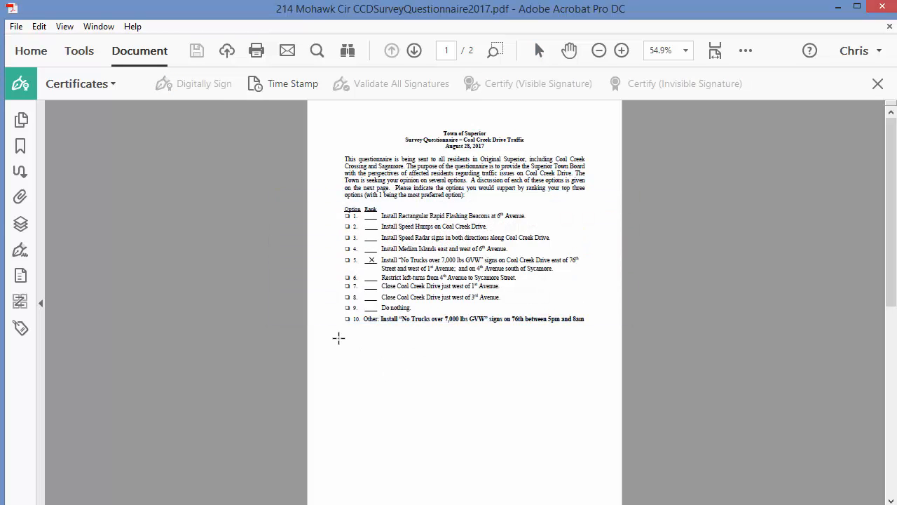
{"action": "mouse_move", "coordinate": [338, 337]}
{"action": "left_mouse_down"}
{"action": "mouse_move", "coordinate": [458, 365]}
{"action": "mouse_move", "coordinate": [584, 370]}
{"action": "left_mouse_up"}
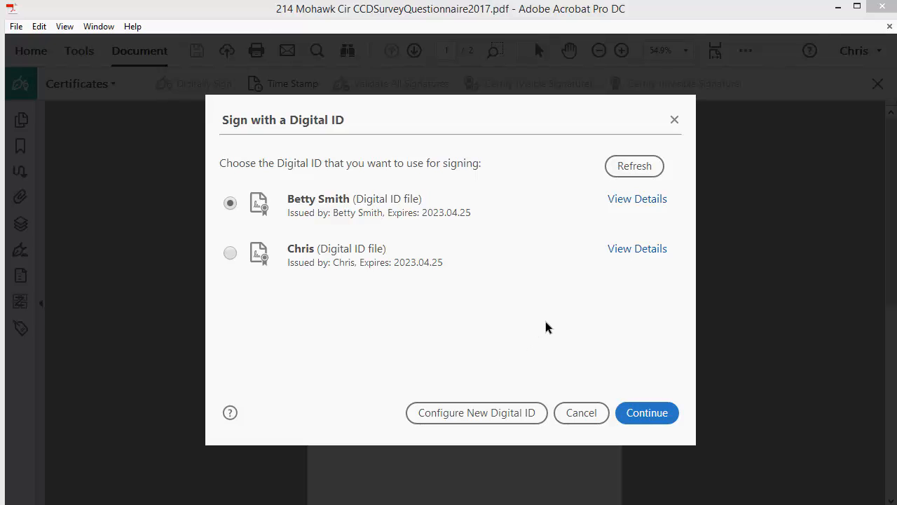
Choose the first digital ID for signing, preview the Standard Text appearance, and return to the handwritten signature appearance.
{"action": "left_click", "coordinate": [305, 206]}
{"action": "left_click", "coordinate": [653, 415]}
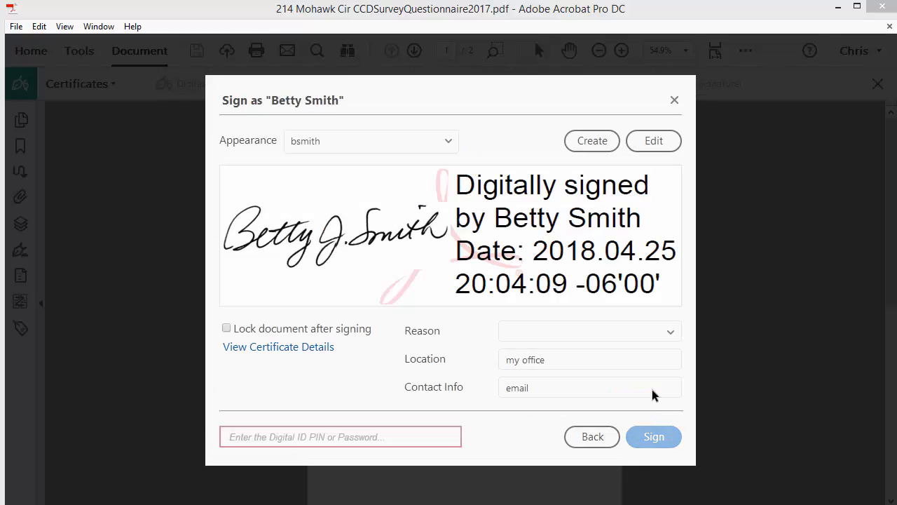
{"action": "left_click", "coordinate": [412, 145]}
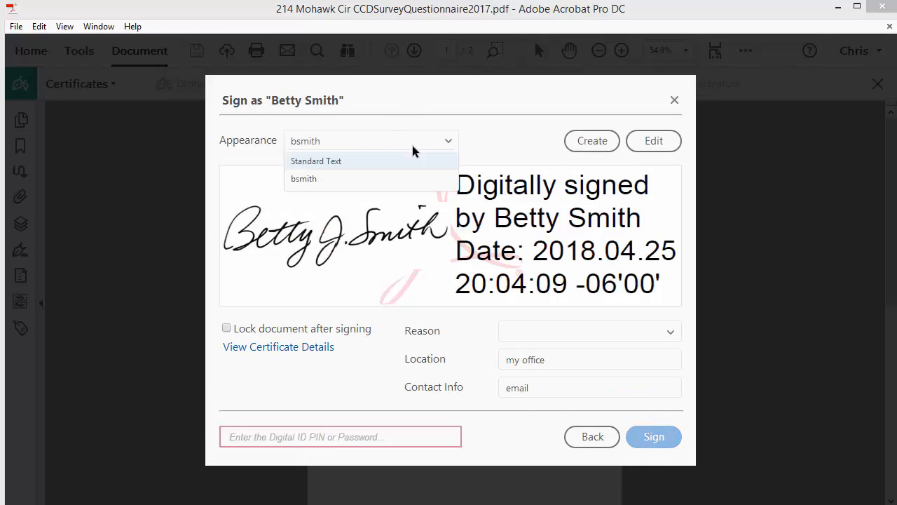
{"action": "left_click", "coordinate": [322, 160]}
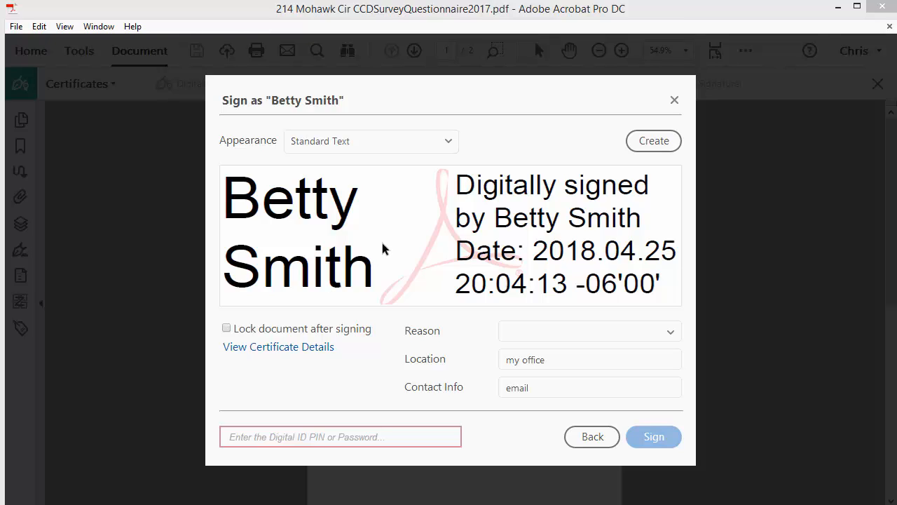
{"action": "left_click", "coordinate": [448, 141]}
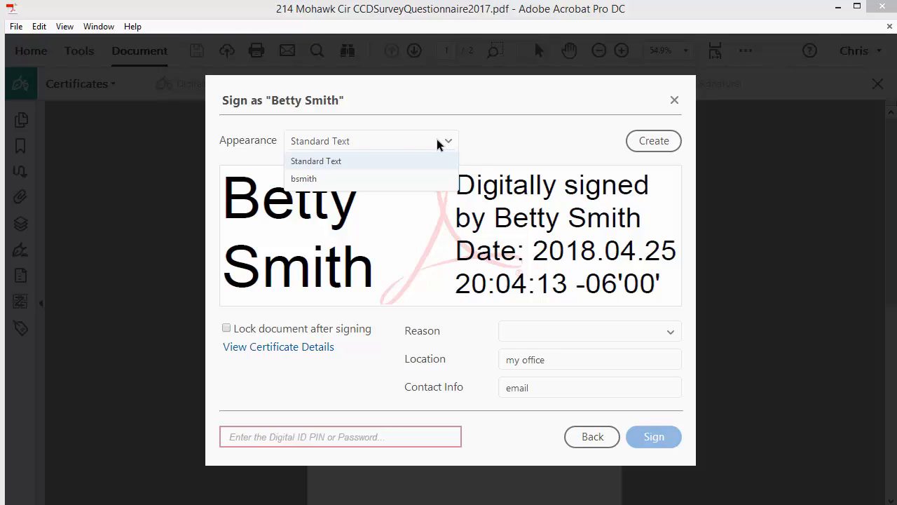
{"action": "left_click", "coordinate": [304, 178]}
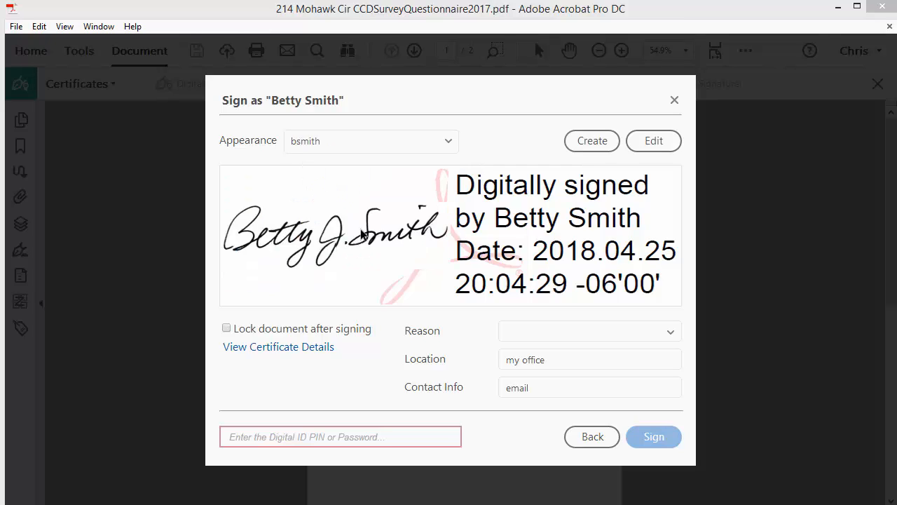
Enter the first digital ID's password and sign the questionnaire.
{"action": "left_click", "coordinate": [383, 436]}
{"action": "type", "text": "********"}
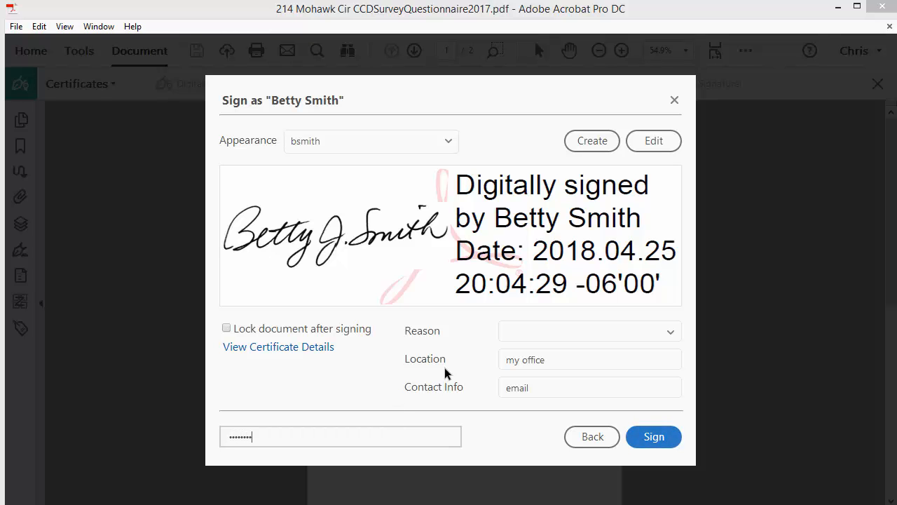
{"action": "left_click", "coordinate": [648, 436]}
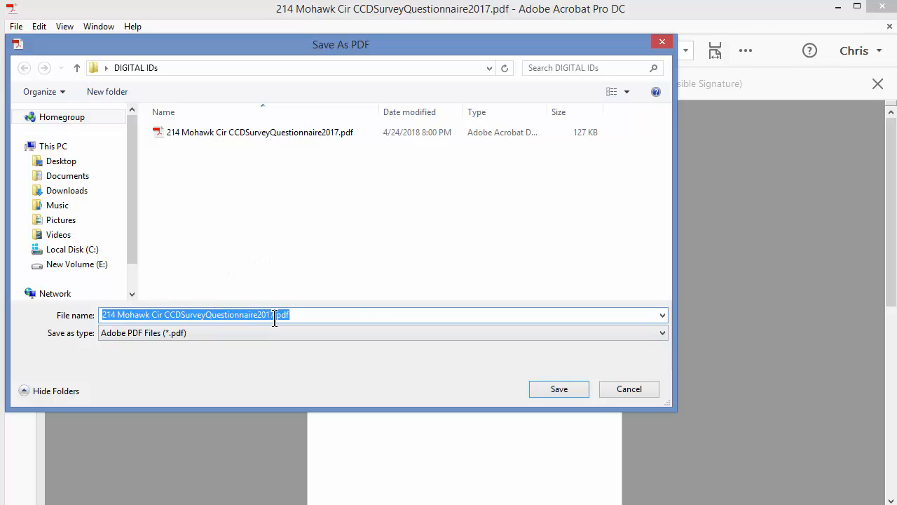
Save the PDF in the DIGITAL IDs folder with "signed" added to the end of its file name.
{"action": "left_click", "coordinate": [297, 317]}
{"action": "type", "text": "si"}
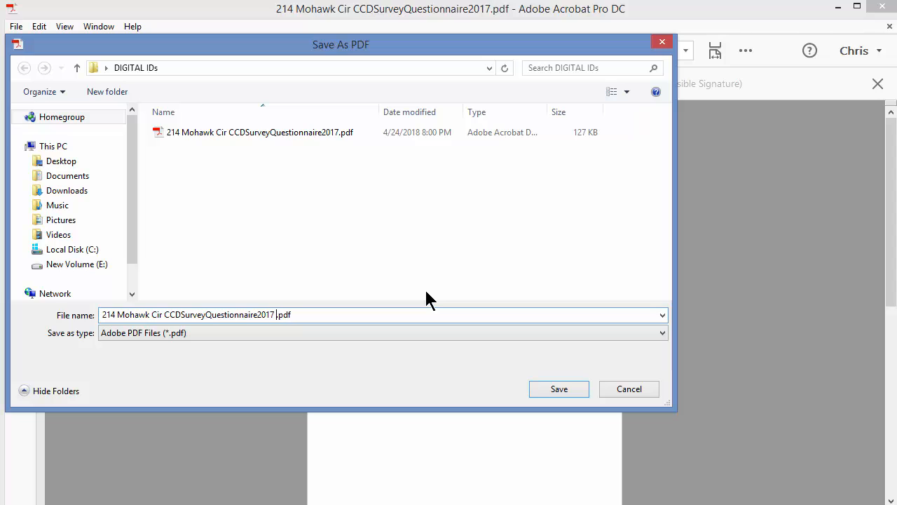
{"action": "type", "text": "gned"}
{"action": "left_click", "coordinate": [557, 389]}
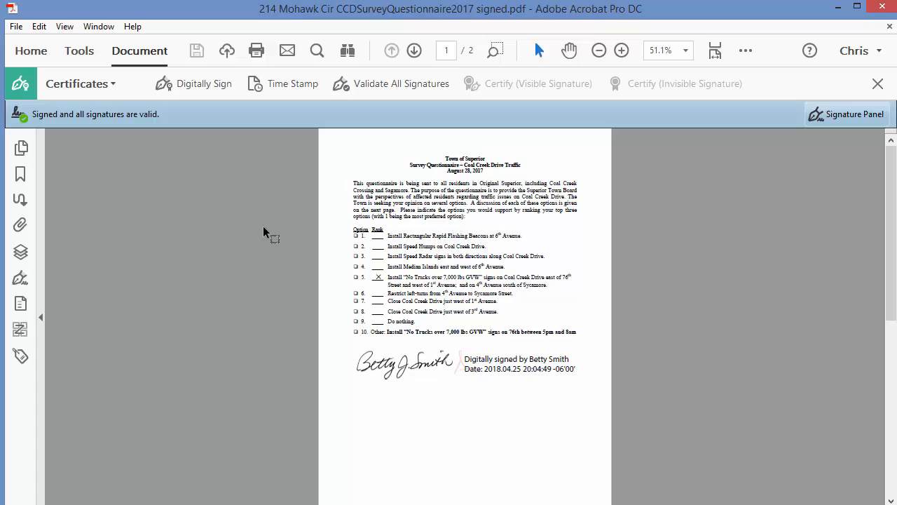
Try to edit the signed questionnaire with the Edit PDF tool.
{"action": "left_click", "coordinate": [76, 53]}
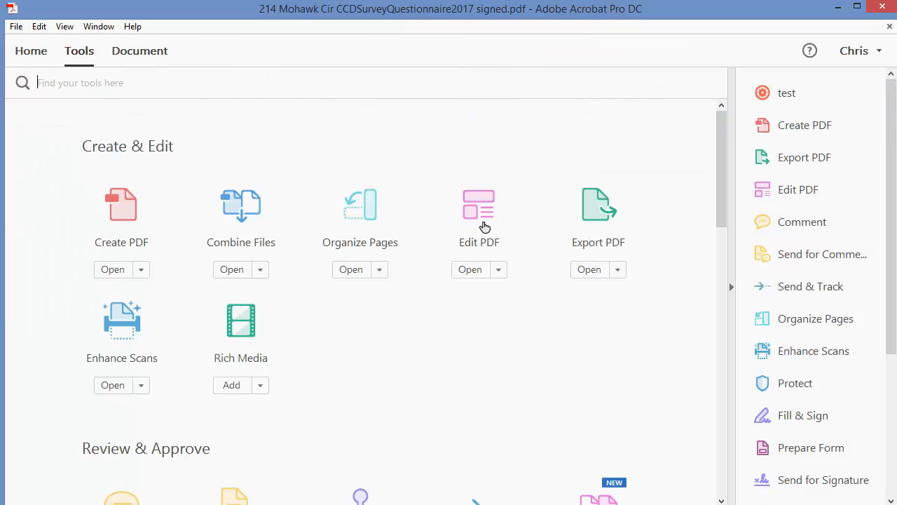
{"action": "left_click", "coordinate": [483, 227]}
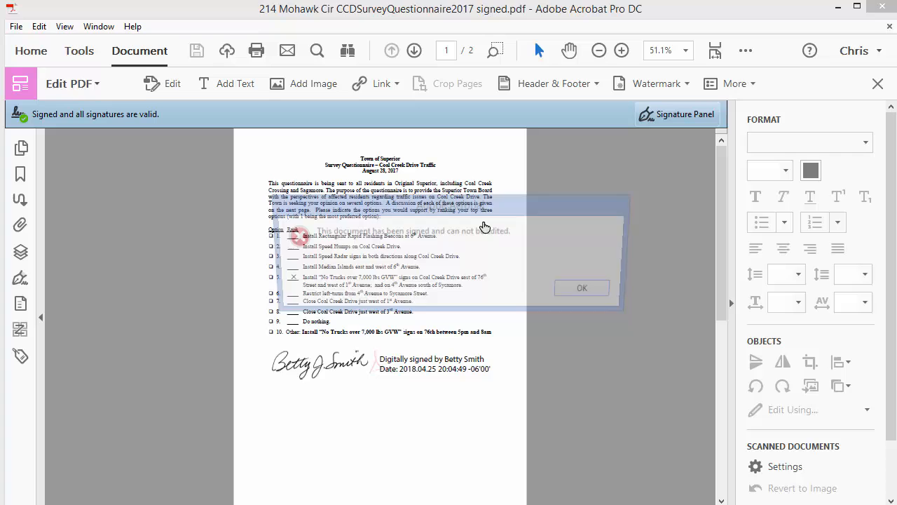
{"action": "left_click", "coordinate": [588, 293]}
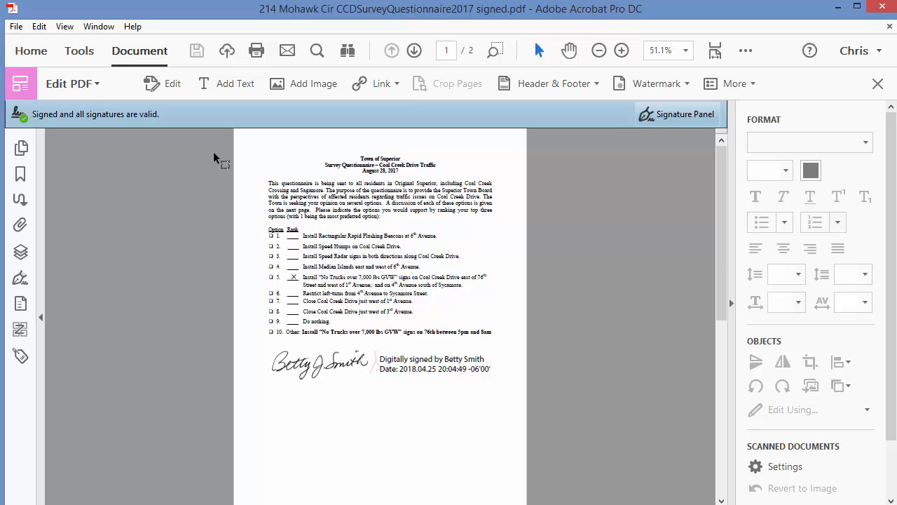
Start a second digital signature with the Certificates tool and draw its area directly below the first signature.
{"action": "left_click", "coordinate": [89, 48]}
{"action": "scroll", "coordinate": [430, 440], "scroll_direction": "down", "scroll_amount": 3}
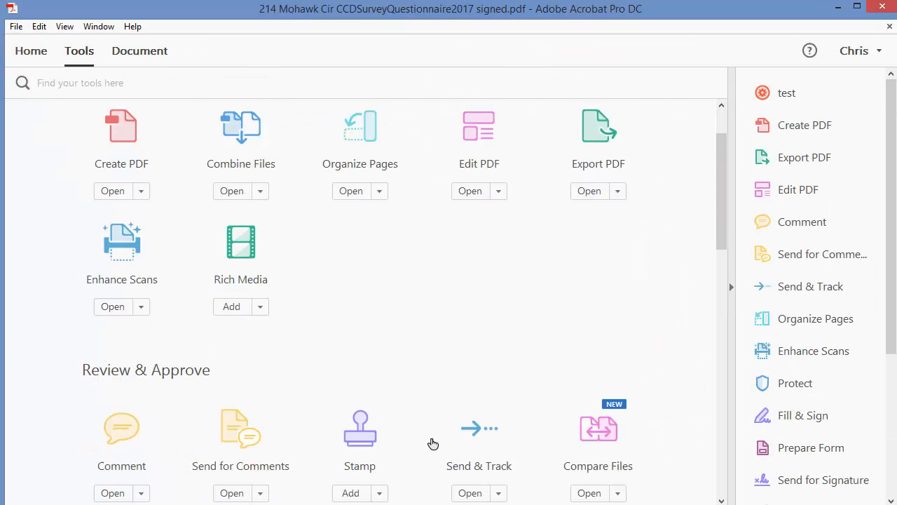
{"action": "scroll", "coordinate": [430, 434], "scroll_direction": "down", "scroll_amount": 4}
{"action": "left_click", "coordinate": [478, 331]}
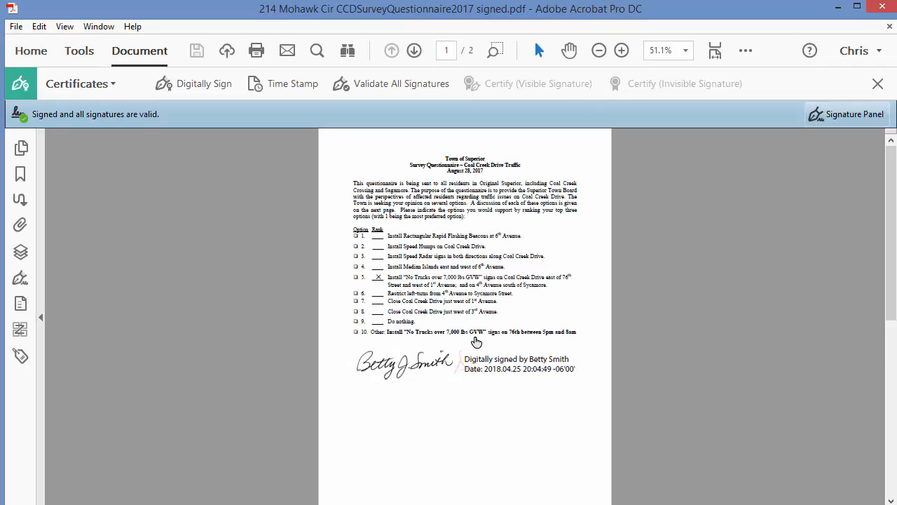
{"action": "left_click", "coordinate": [199, 84]}
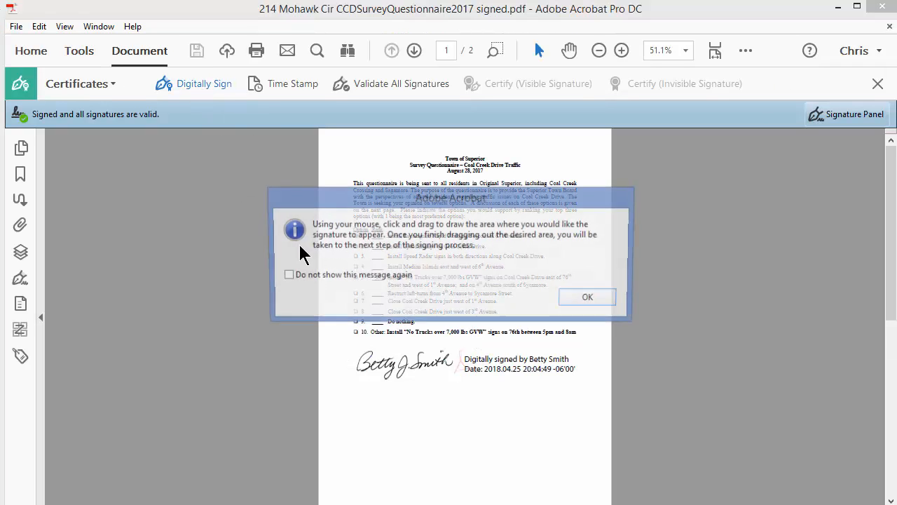
{"action": "left_click", "coordinate": [585, 298]}
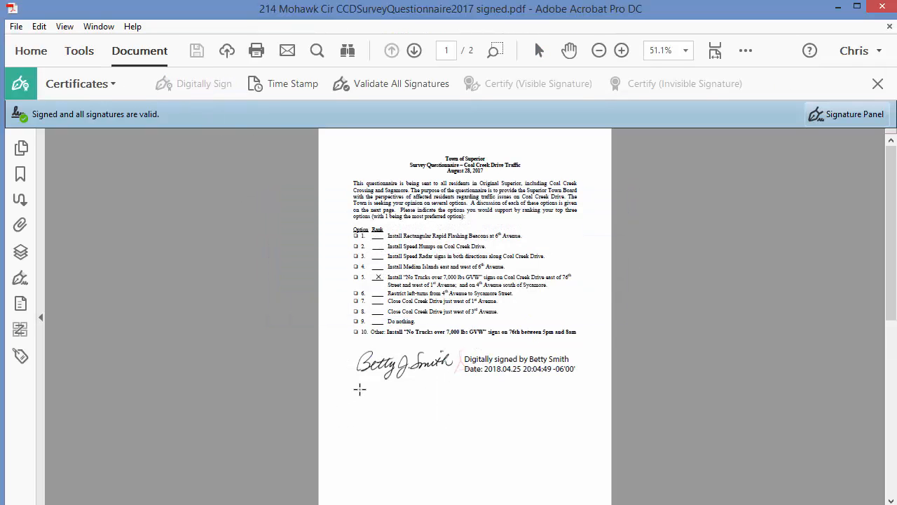
{"action": "mouse_move", "coordinate": [353, 391]}
{"action": "left_mouse_down"}
{"action": "mouse_move", "coordinate": [424, 429]}
{"action": "mouse_move", "coordinate": [494, 420]}
{"action": "left_mouse_up"}
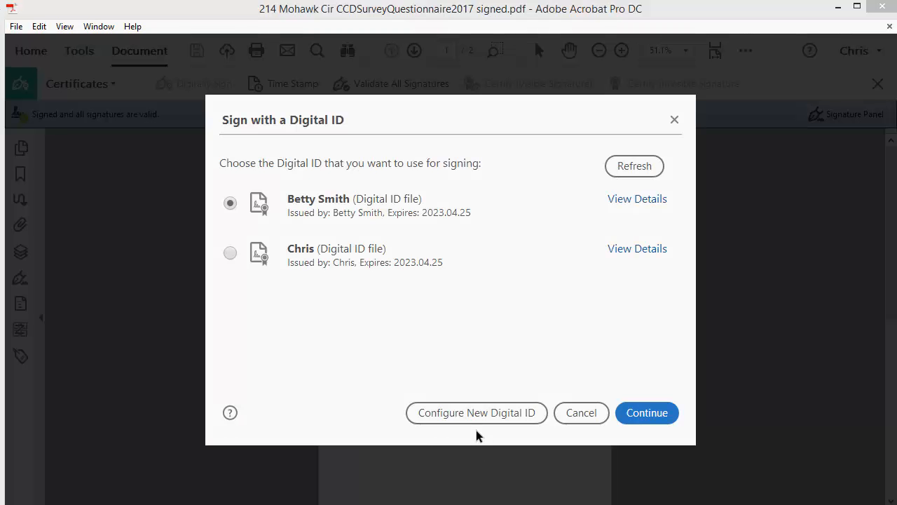
Choose the second digital ID for signing and set its signature appearance to Standard Text.
{"action": "left_click", "coordinate": [234, 253]}
{"action": "left_click", "coordinate": [662, 417]}
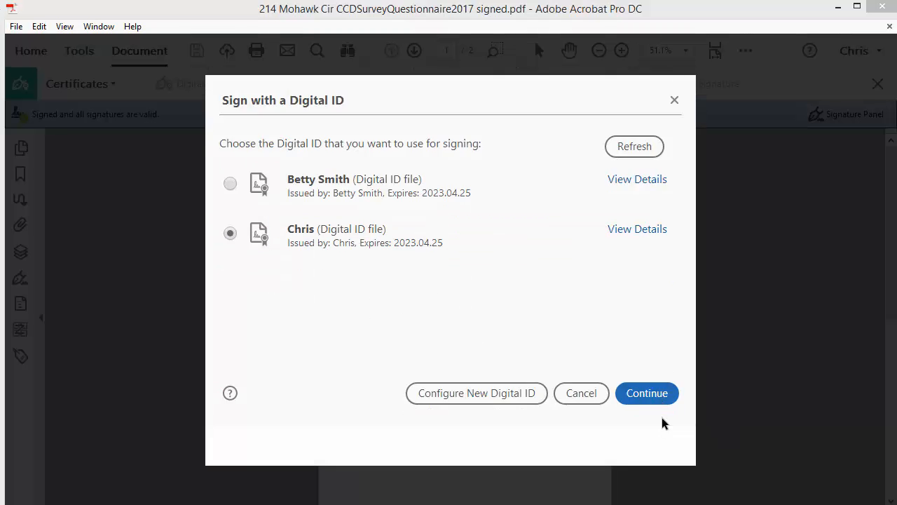
{"action": "left_click", "coordinate": [372, 140]}
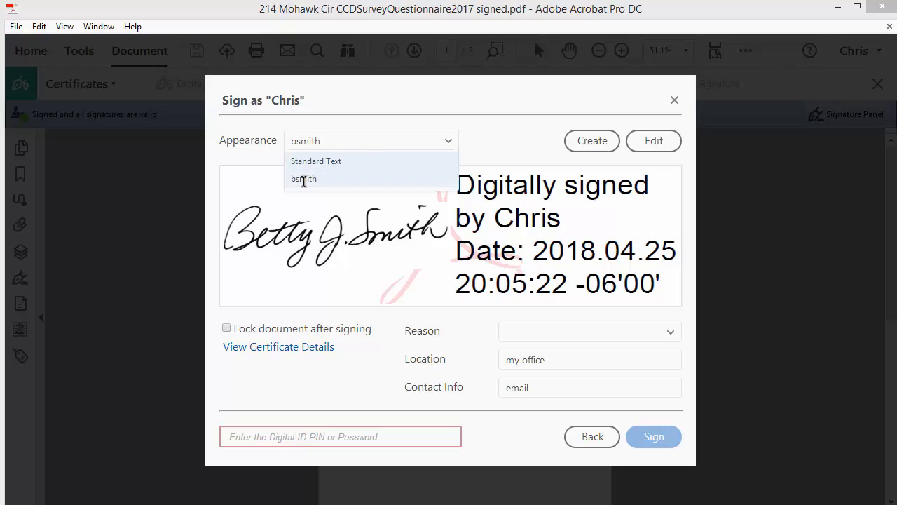
{"action": "left_click", "coordinate": [327, 161]}
Enter the second digital ID's password and apply the second signature.
{"action": "left_click", "coordinate": [320, 437]}
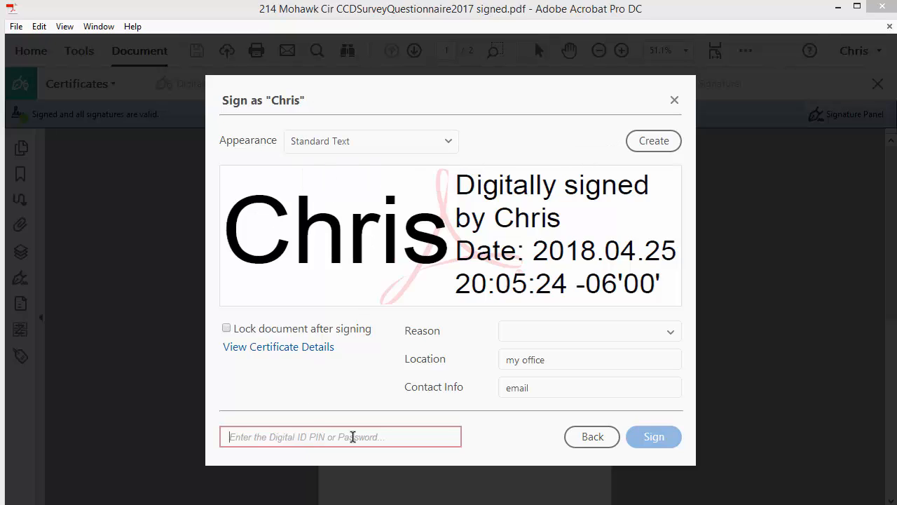
{"action": "type", "text": "•••••••"}
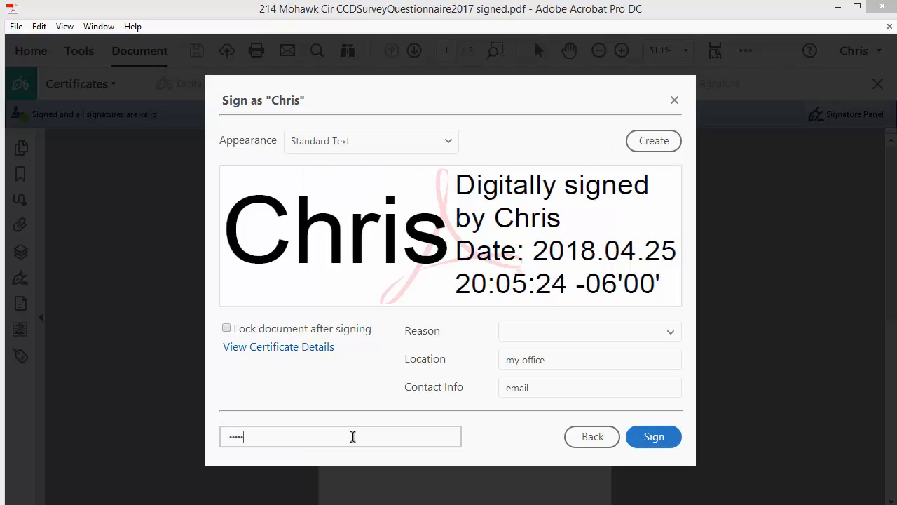
{"action": "left_click", "coordinate": [639, 435]}
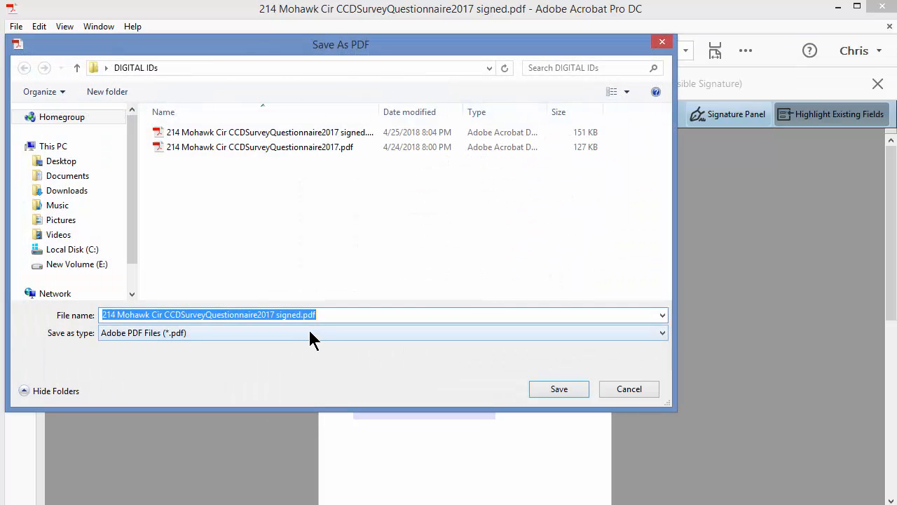
Save the twice-signed questionnaire in the DIGITAL IDs folder, replacing the existing signed PDF.
{"action": "left_click", "coordinate": [561, 389]}
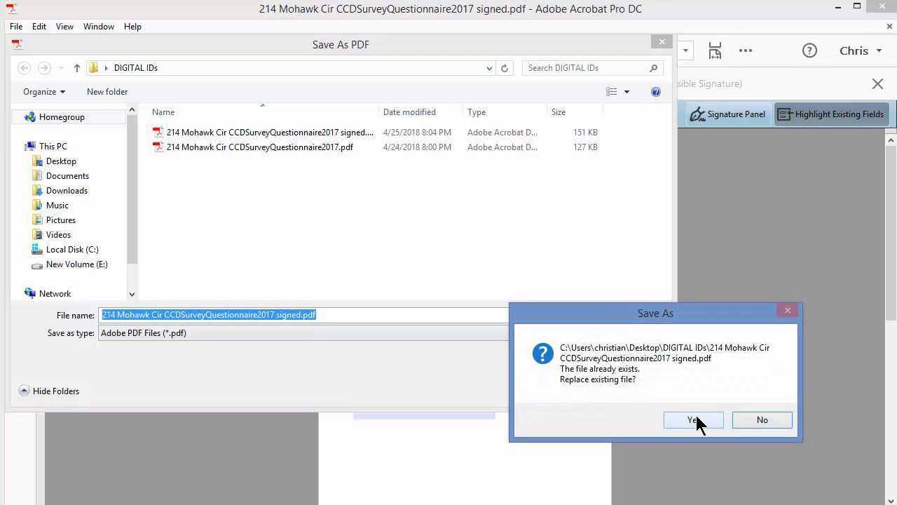
{"action": "left_click", "coordinate": [696, 415]}
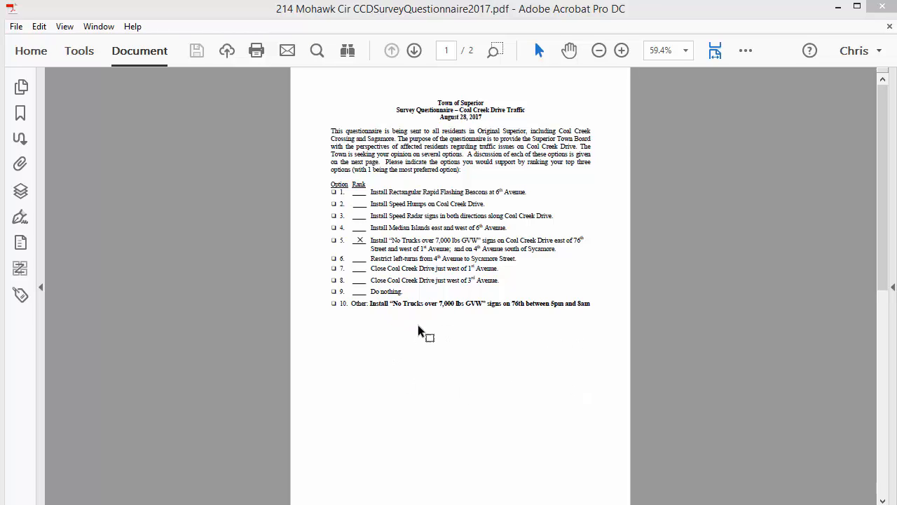
Check the form field auto-detection preference in the Prepare Form tool and start a form from the unsigned questionnaire.
{"action": "left_click", "coordinate": [82, 52]}
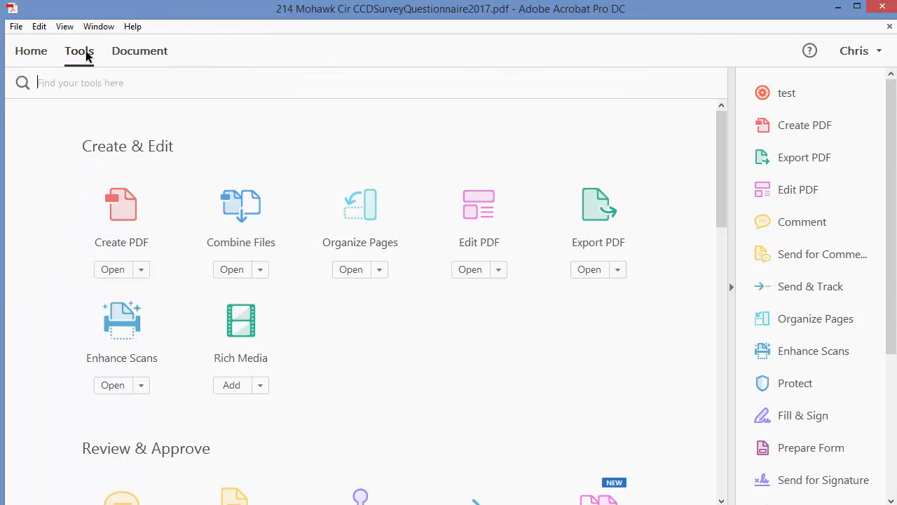
{"action": "scroll", "coordinate": [385, 350], "scroll_direction": "down", "scroll_amount": 1}
{"action": "scroll", "coordinate": [377, 345], "scroll_direction": "down", "scroll_amount": 6}
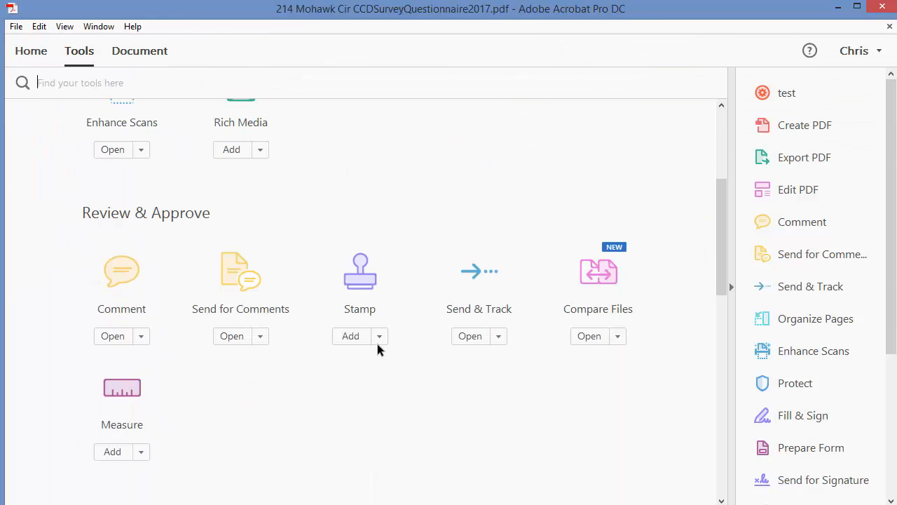
{"action": "scroll", "coordinate": [377, 343], "scroll_direction": "down", "scroll_amount": 1}
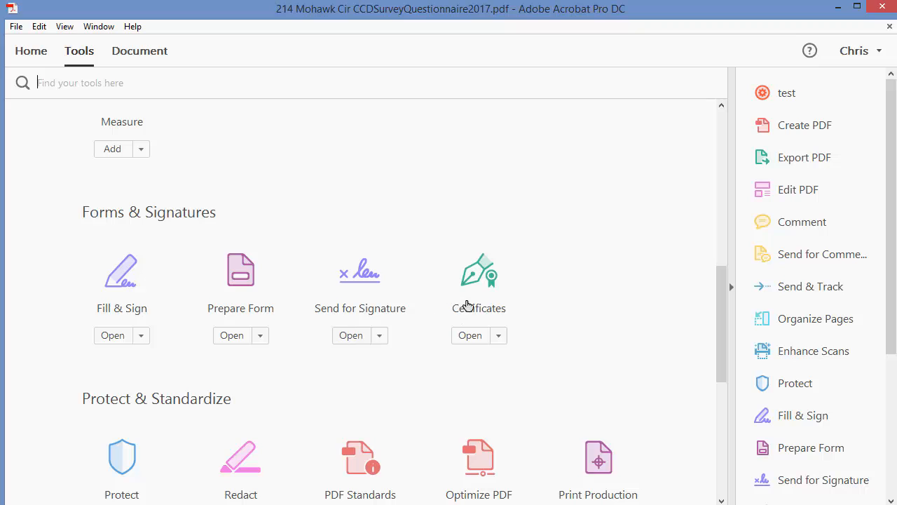
{"action": "left_click", "coordinate": [243, 289]}
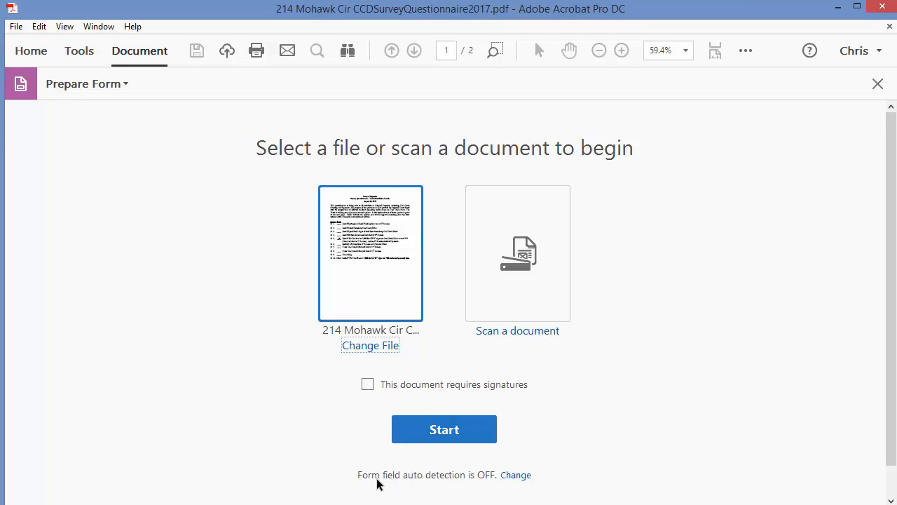
{"action": "left_click", "coordinate": [513, 476]}
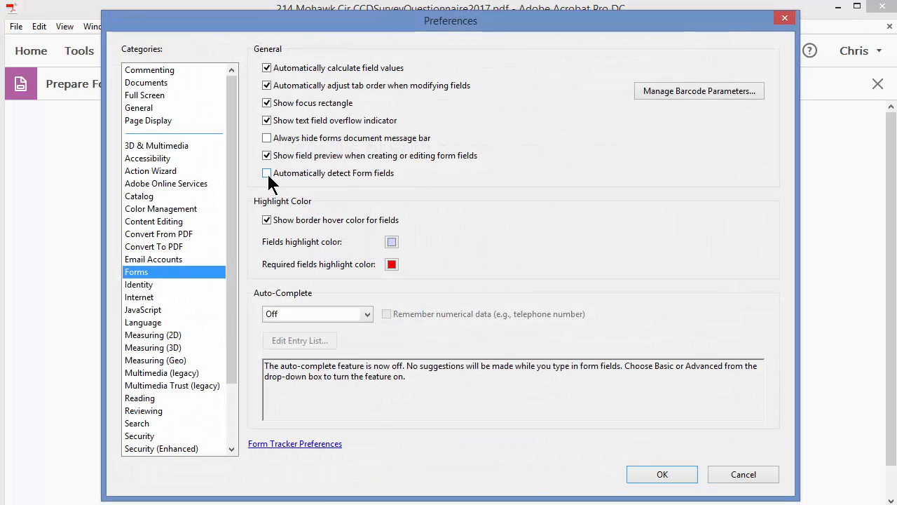
{"action": "left_click", "coordinate": [731, 475]}
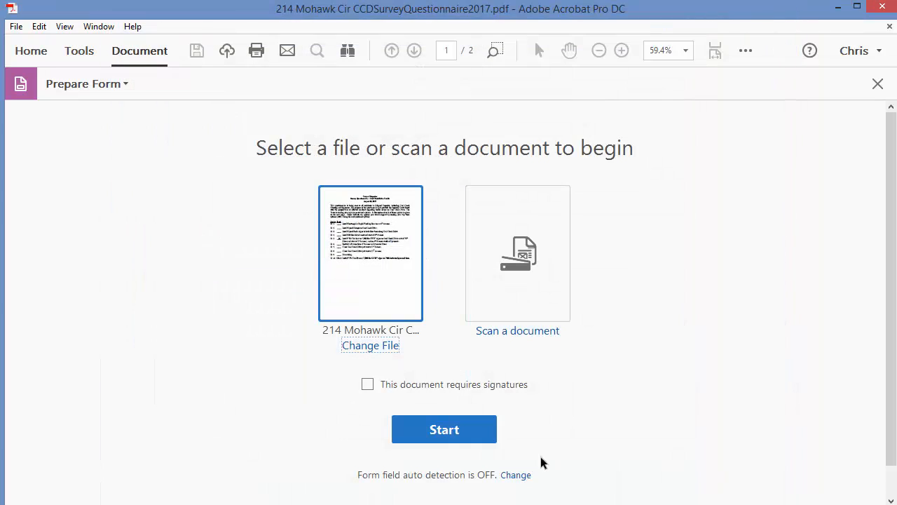
{"action": "left_click", "coordinate": [444, 429]}
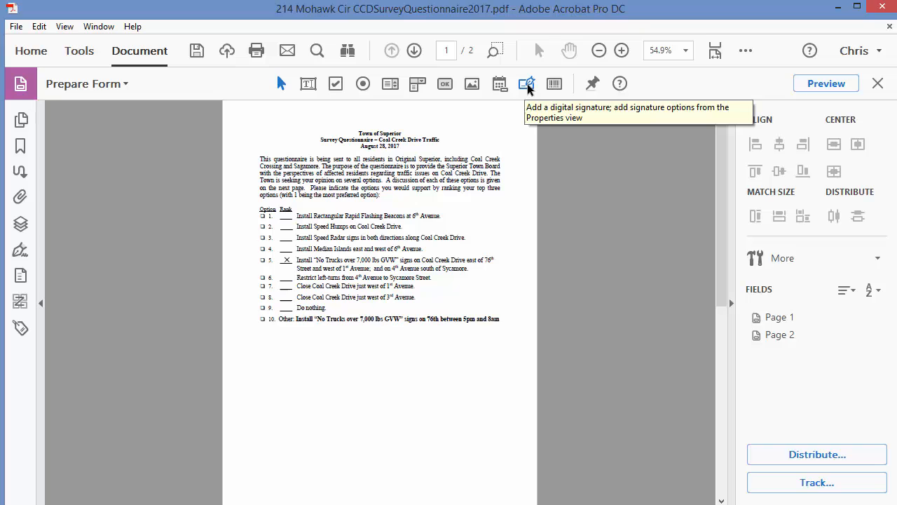
Add two wide digital signature fields, one above the other, below option 10 on page 1.
{"action": "left_click", "coordinate": [528, 85]}
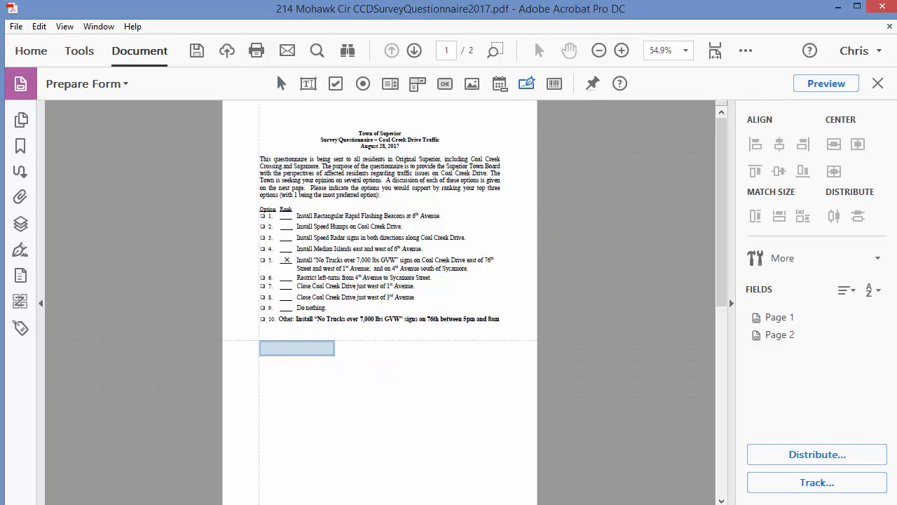
{"action": "left_click_drag", "start_coordinate": [259, 340], "coordinate": [491, 373]}
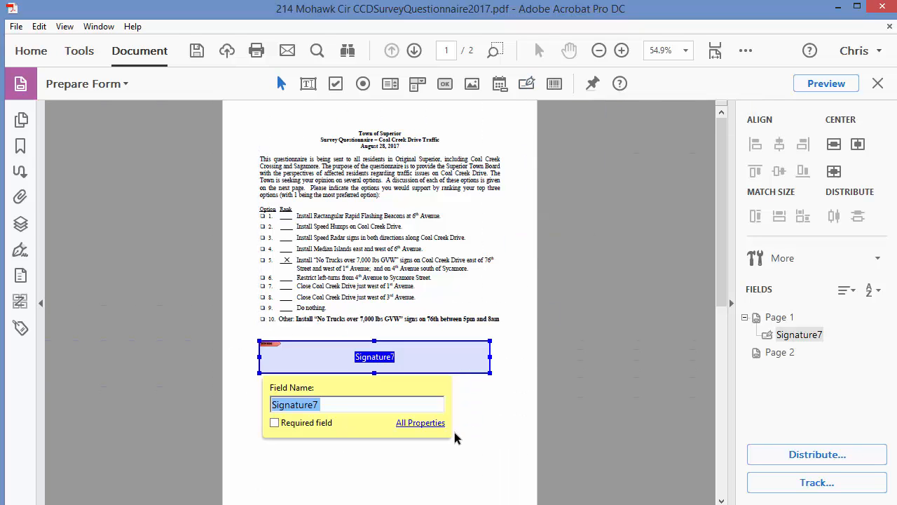
{"action": "key", "text": "Return"}
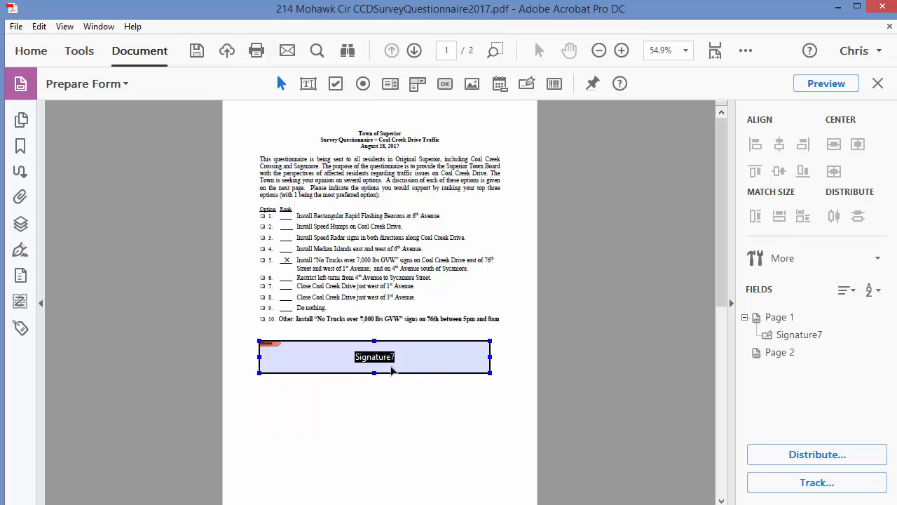
{"action": "left_click", "coordinate": [528, 85]}
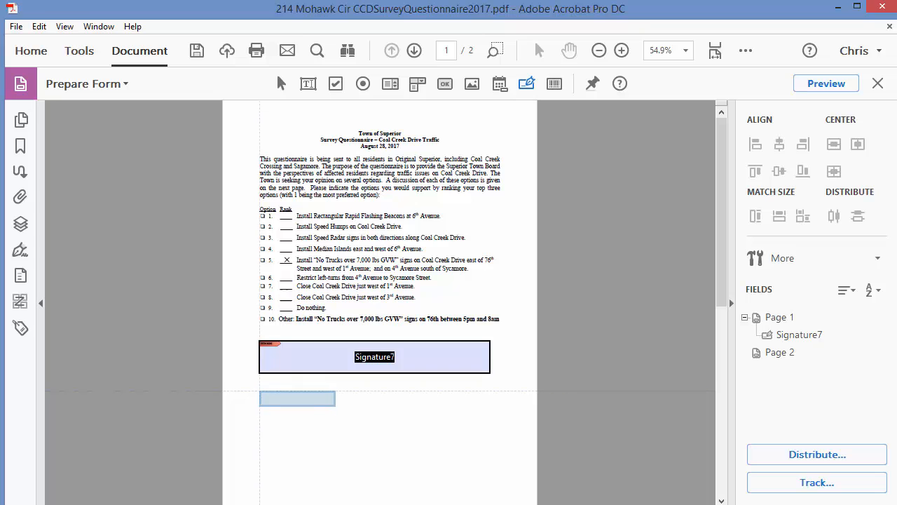
{"action": "mouse_move", "coordinate": [259, 390]}
{"action": "left_mouse_down"}
{"action": "mouse_move", "coordinate": [430, 402]}
{"action": "mouse_move", "coordinate": [494, 426]}
{"action": "left_mouse_up"}
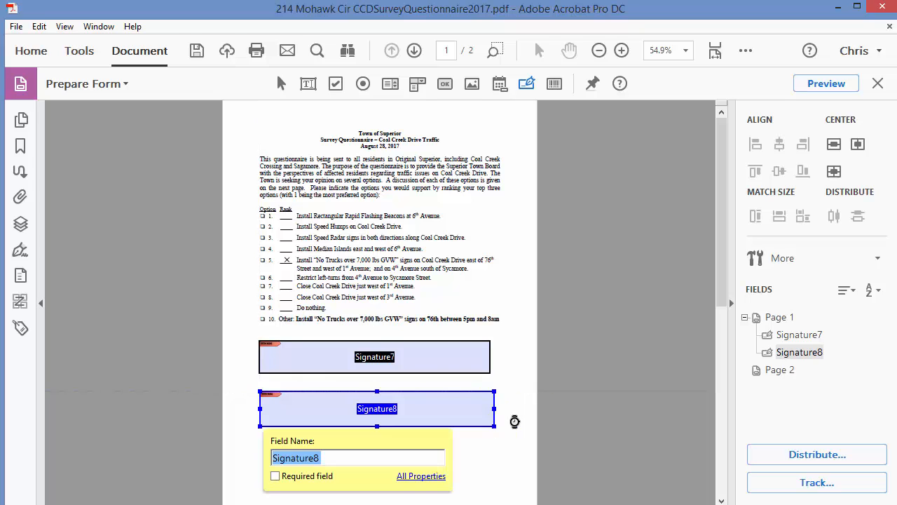
{"action": "left_click", "coordinate": [527, 344]}
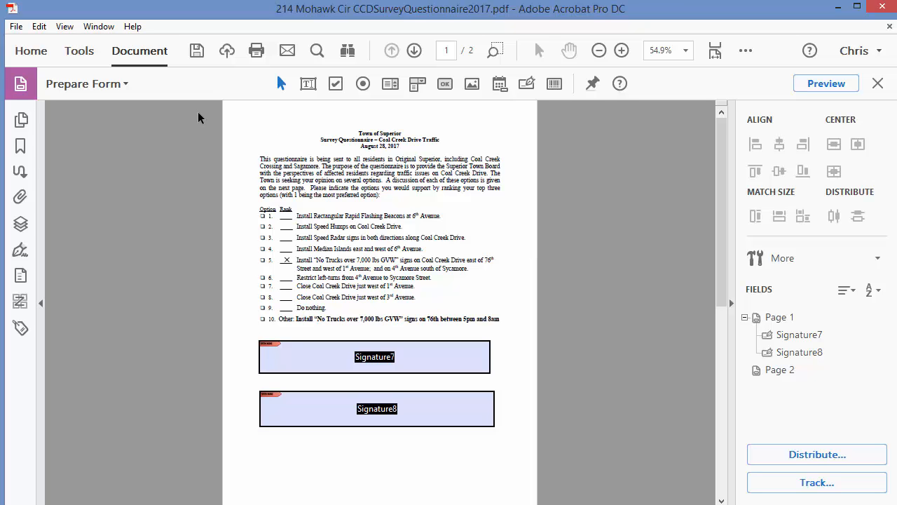
Save the form as a new PDF in the DIGITAL IDs folder, adding "signatures" to the end of the file name.
{"action": "left_click", "coordinate": [17, 26]}
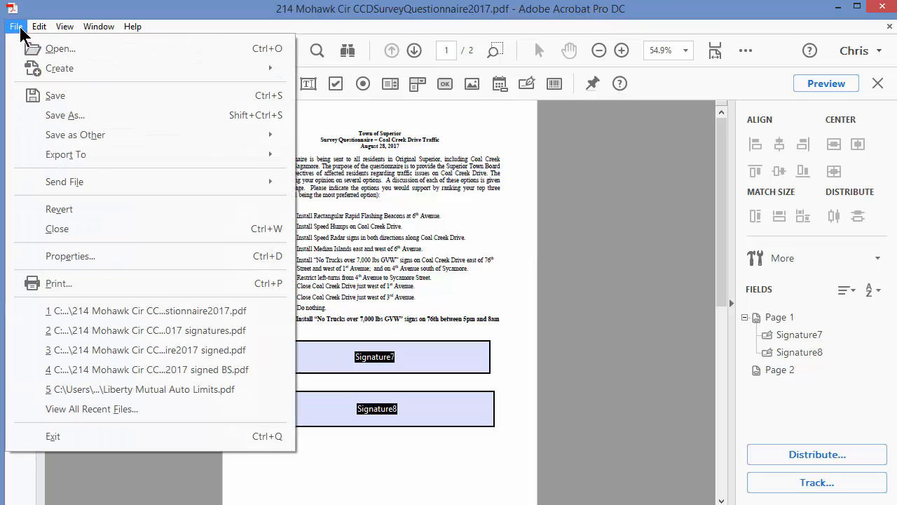
{"action": "left_click", "coordinate": [73, 115]}
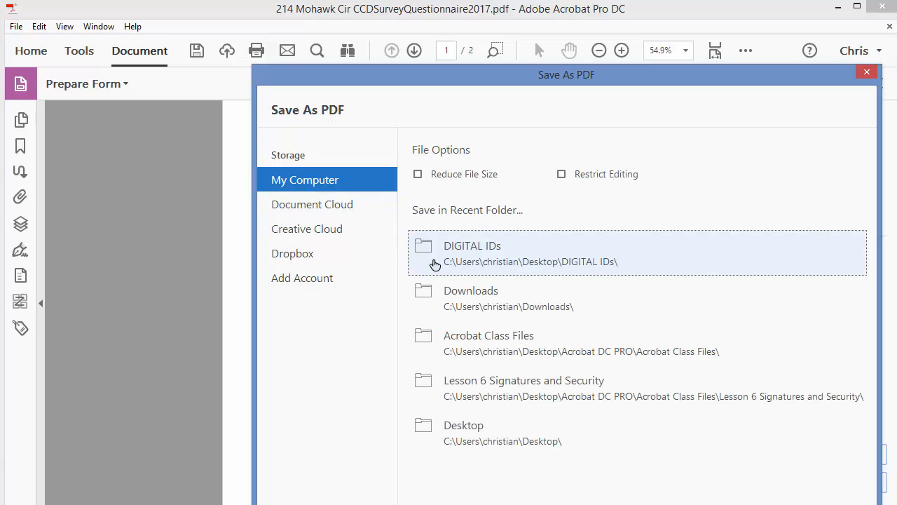
{"action": "left_click", "coordinate": [481, 246]}
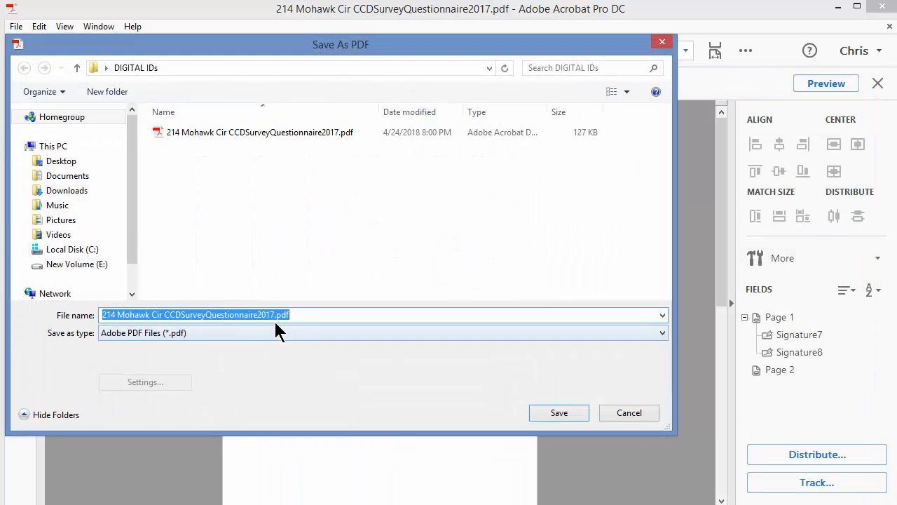
{"action": "left_click", "coordinate": [274, 315]}
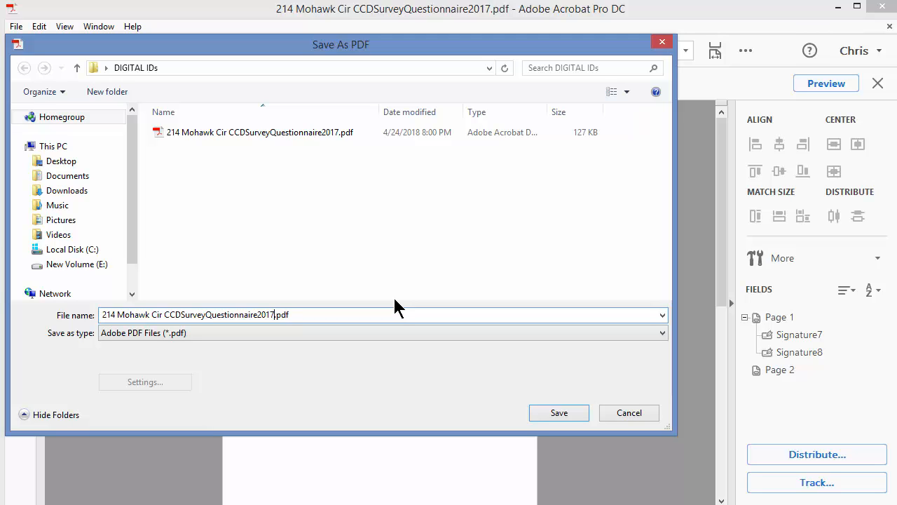
{"action": "type", "text": "signatures"}
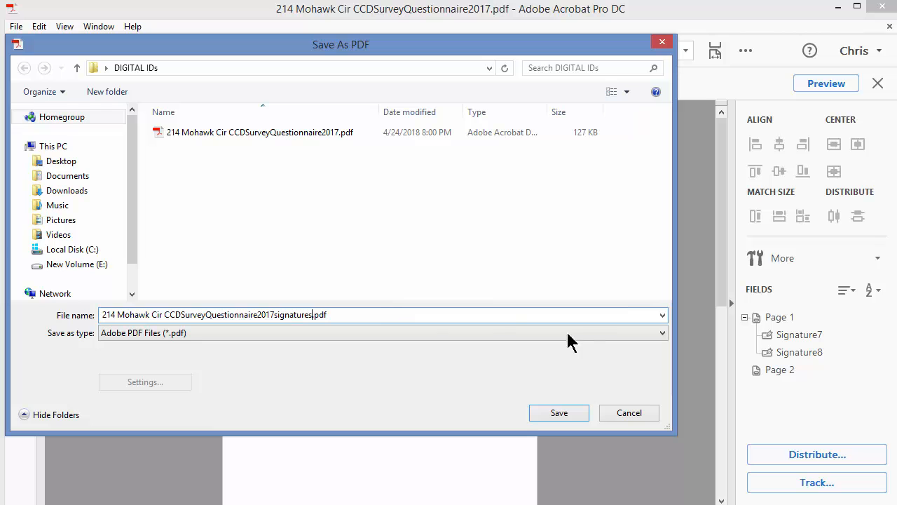
{"action": "left_click", "coordinate": [556, 413]}
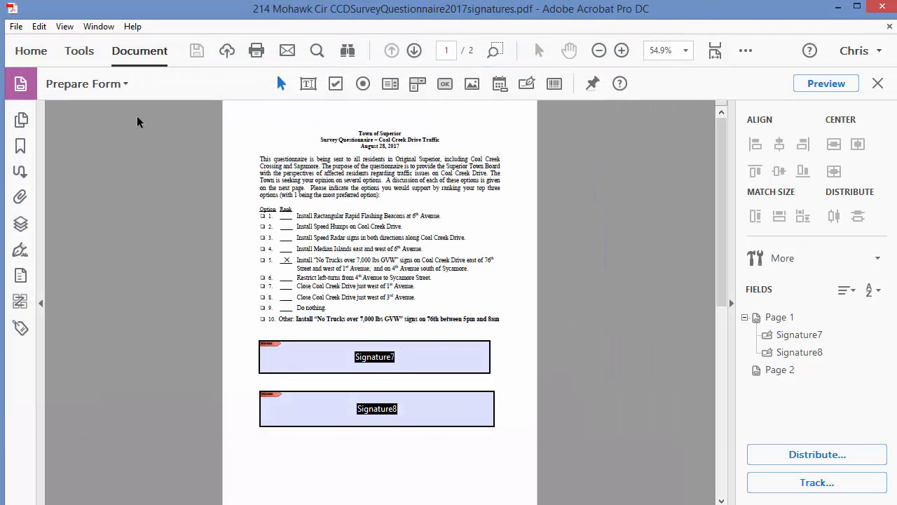
Check the editability of the unsigned form with the Edit PDF tool and close the tool.
{"action": "left_click", "coordinate": [76, 51]}
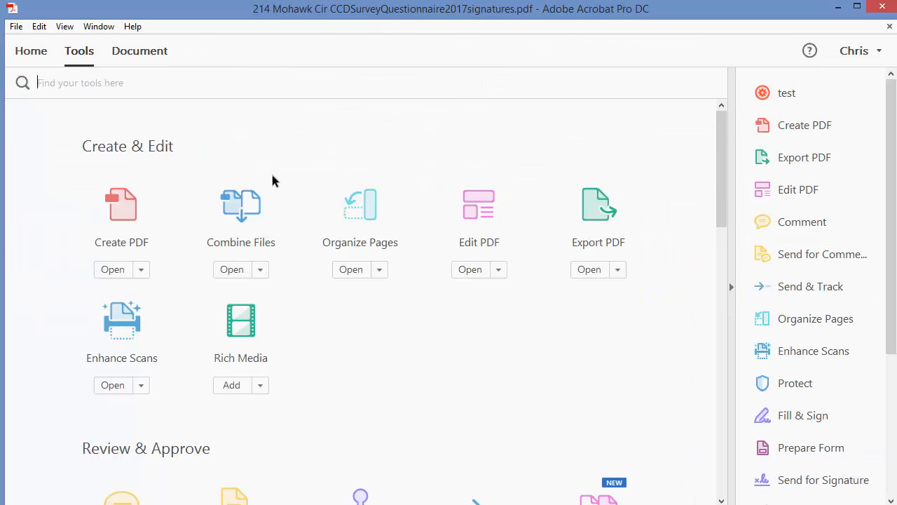
{"action": "left_click", "coordinate": [475, 217]}
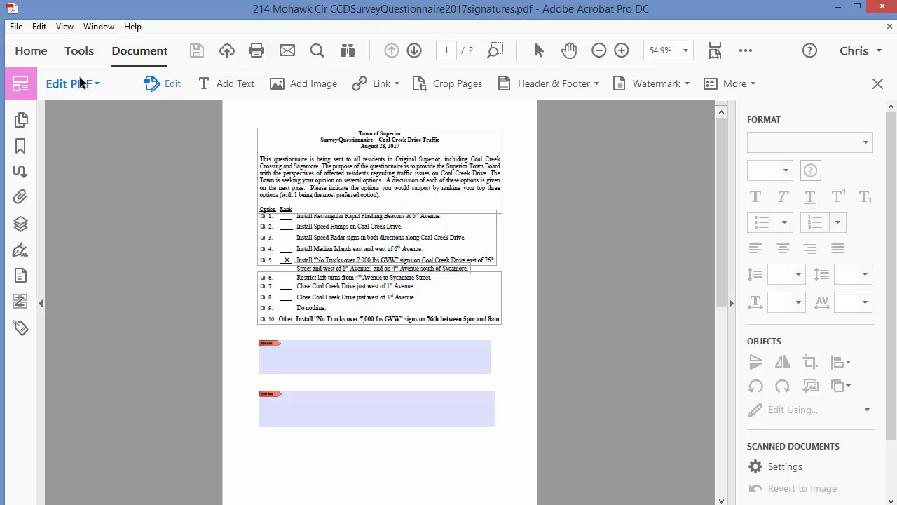
{"action": "left_click", "coordinate": [878, 83]}
Close the questionnaire, reopen the copy with the empty signature fields and fit the whole page in view.
{"action": "left_click", "coordinate": [890, 27]}
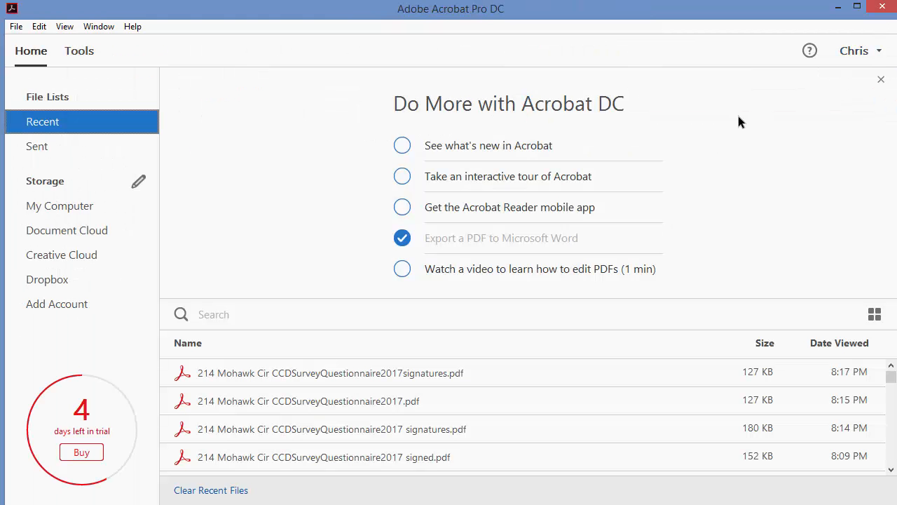
{"action": "left_click", "coordinate": [394, 372]}
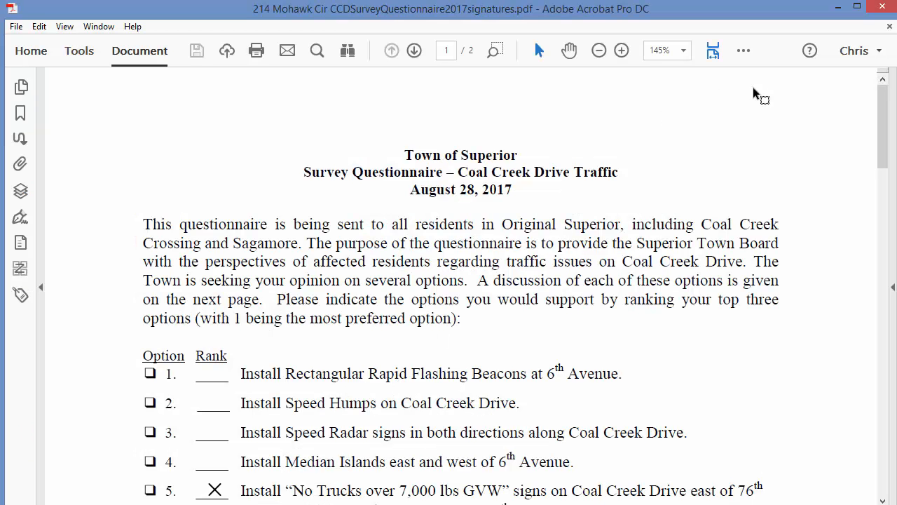
{"action": "left_click", "coordinate": [744, 50]}
{"action": "left_click", "coordinate": [771, 71]}
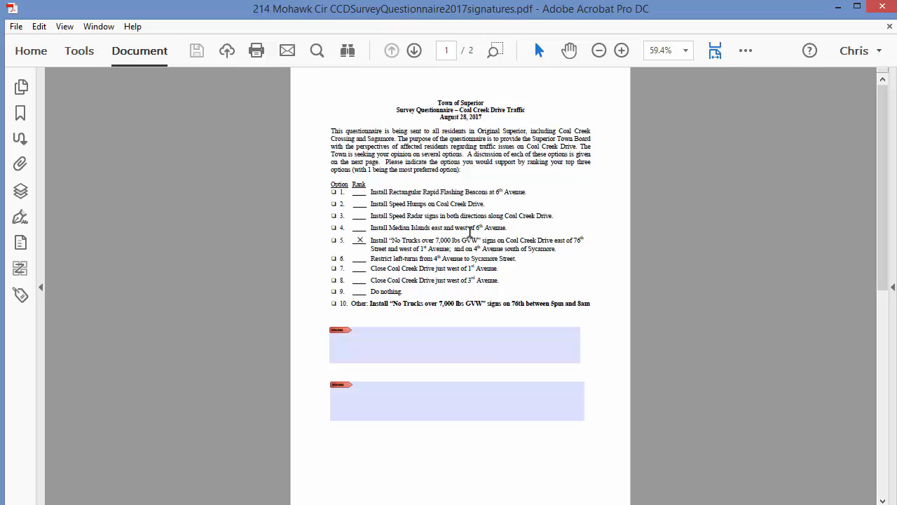
Start signing the upper signature field with the second digital ID, preview Standard Text and choose the handwritten signature appearance.
{"action": "left_click", "coordinate": [421, 352]}
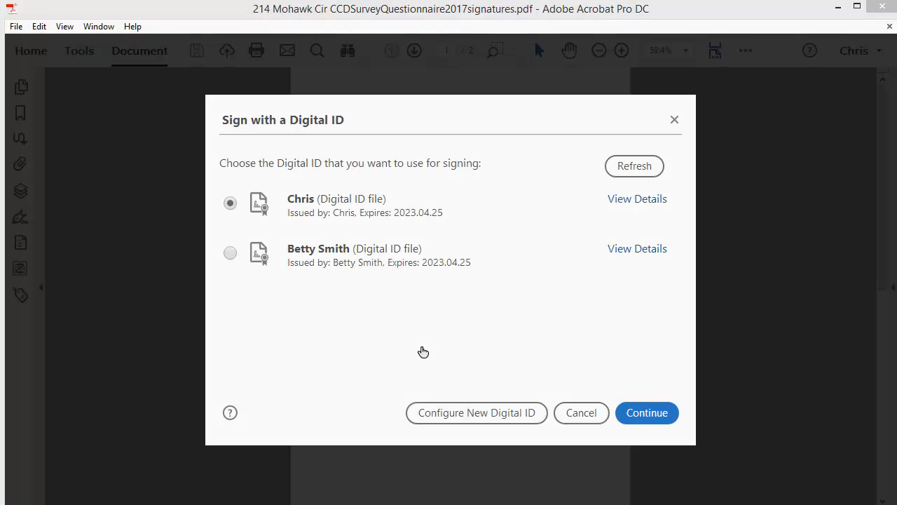
{"action": "left_click", "coordinate": [231, 253]}
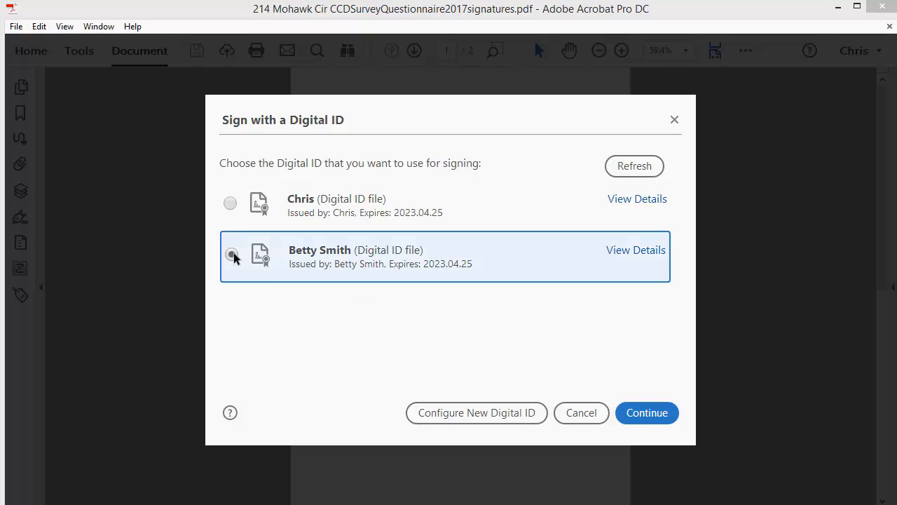
{"action": "left_click", "coordinate": [641, 415]}
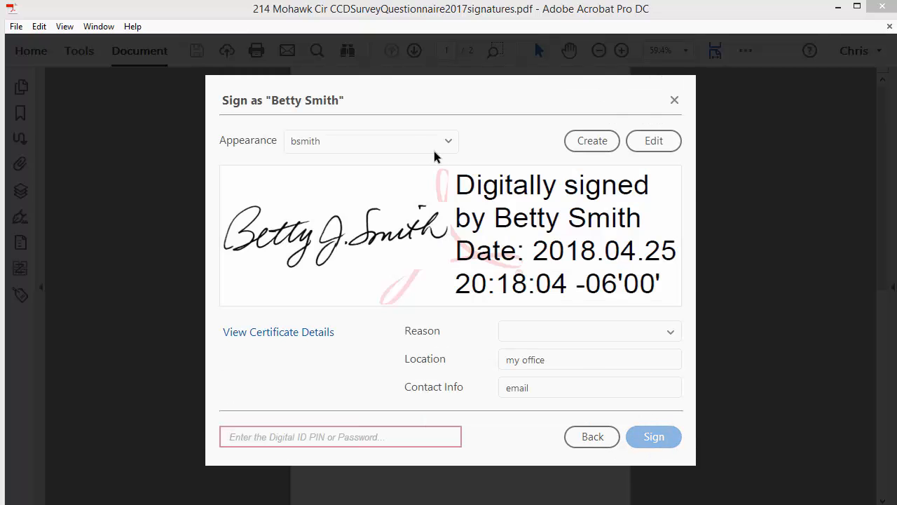
{"action": "left_click", "coordinate": [396, 144]}
{"action": "left_click", "coordinate": [328, 162]}
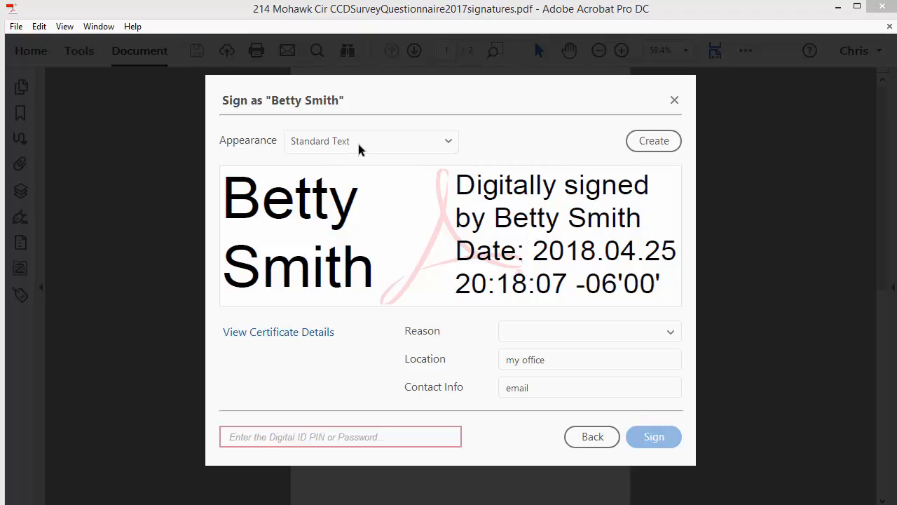
{"action": "left_click", "coordinate": [358, 143]}
{"action": "left_click", "coordinate": [310, 177]}
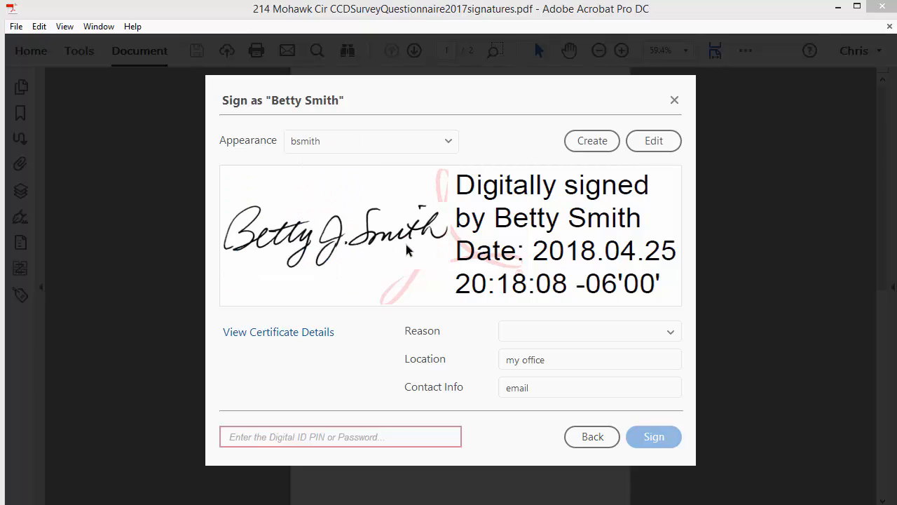
Enter the digital ID's password, apply the signature and save over the existing "signatures" PDF.
{"action": "left_click", "coordinate": [358, 440]}
{"action": "type", "text": "••••••••"}
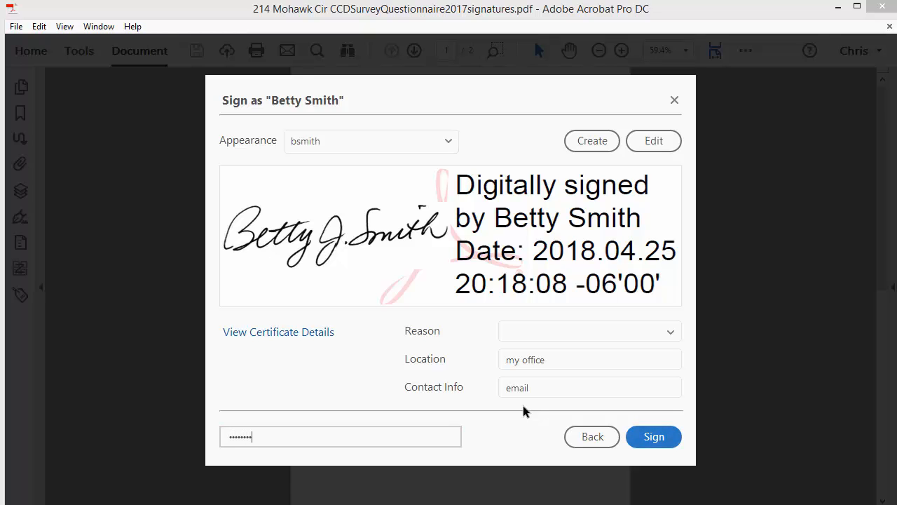
{"action": "left_click", "coordinate": [654, 436]}
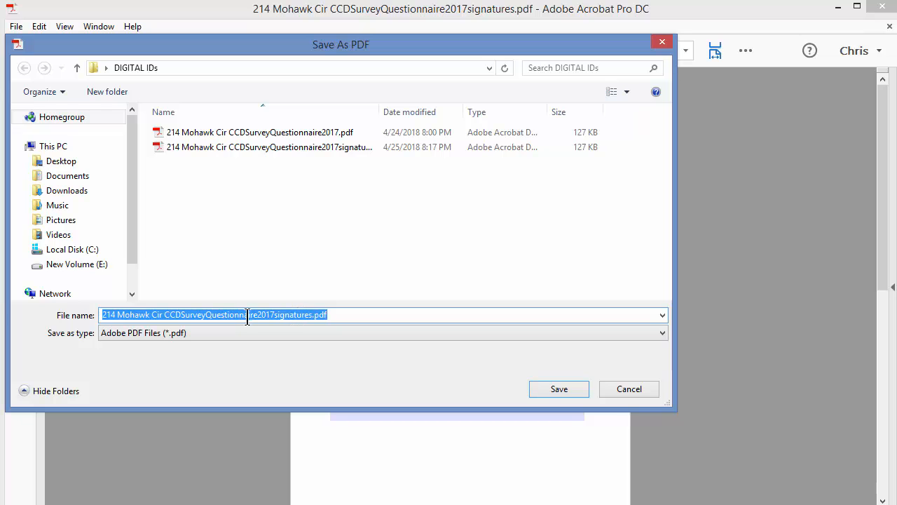
{"action": "left_click", "coordinate": [558, 391]}
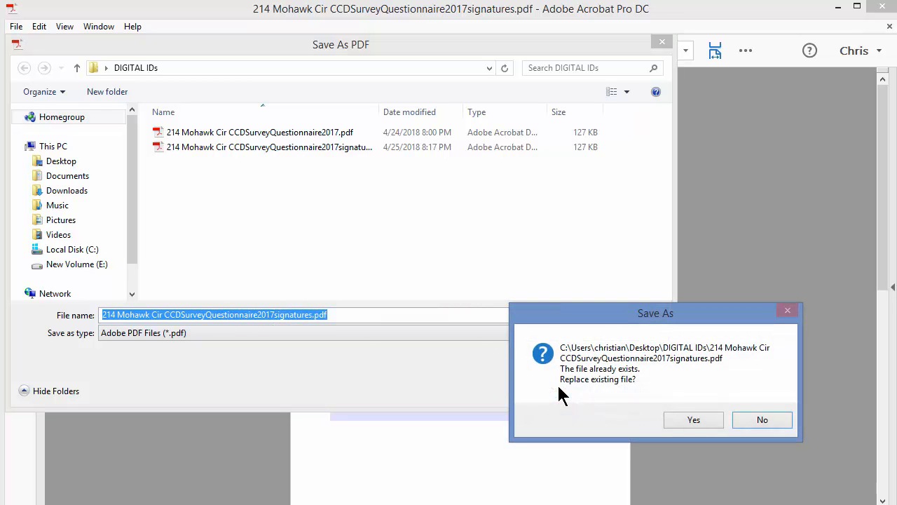
{"action": "left_click", "coordinate": [690, 419]}
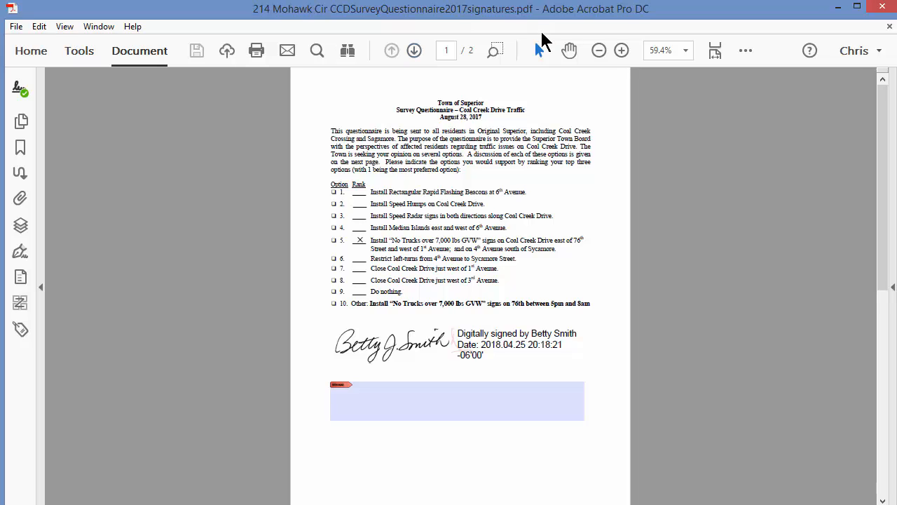
Close and reopen the CCDSurveyQuestionnaire2017signatures PDF, and check the validation status of its upper signature.
{"action": "left_click", "coordinate": [888, 28]}
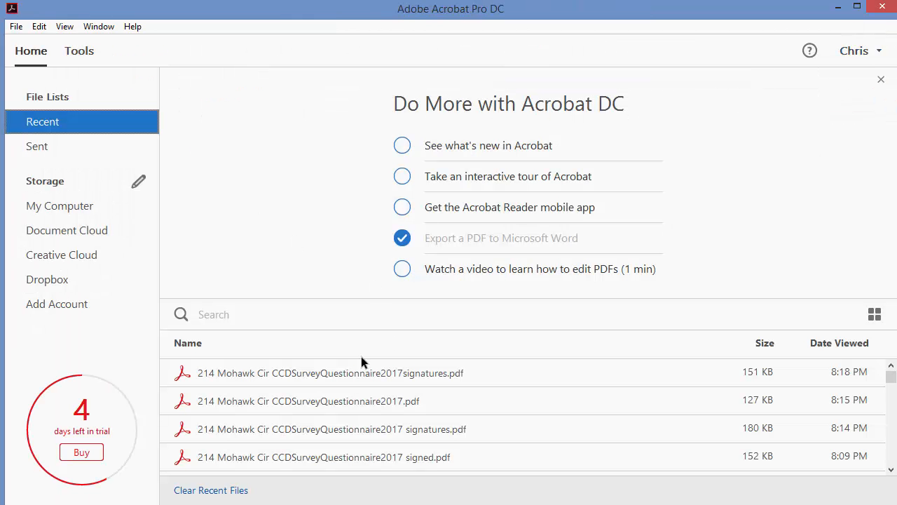
{"action": "double_click", "coordinate": [344, 373]}
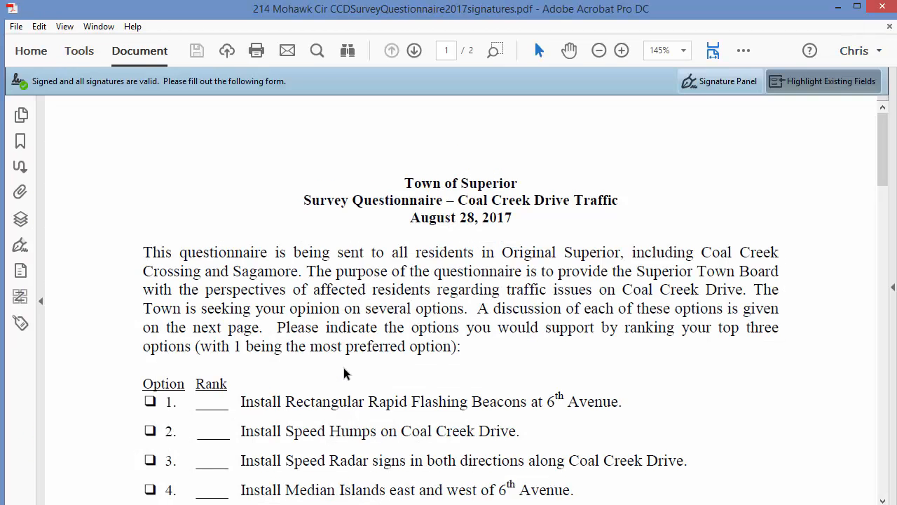
{"action": "left_click", "coordinate": [742, 52]}
{"action": "left_click", "coordinate": [788, 74]}
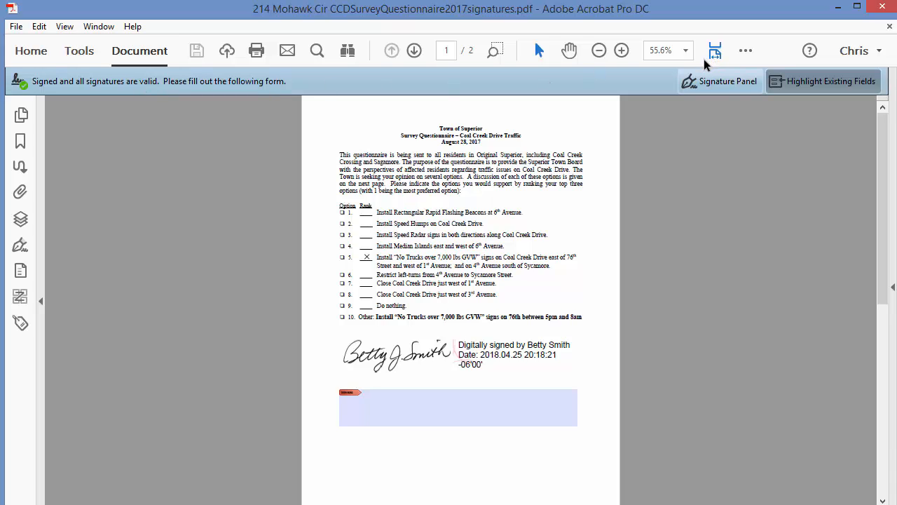
{"action": "left_click", "coordinate": [429, 355]}
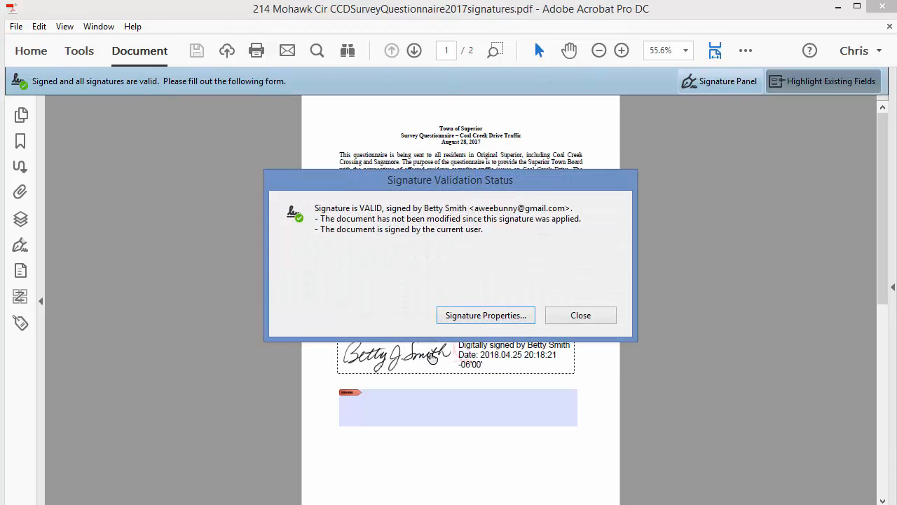
{"action": "left_click", "coordinate": [586, 312]}
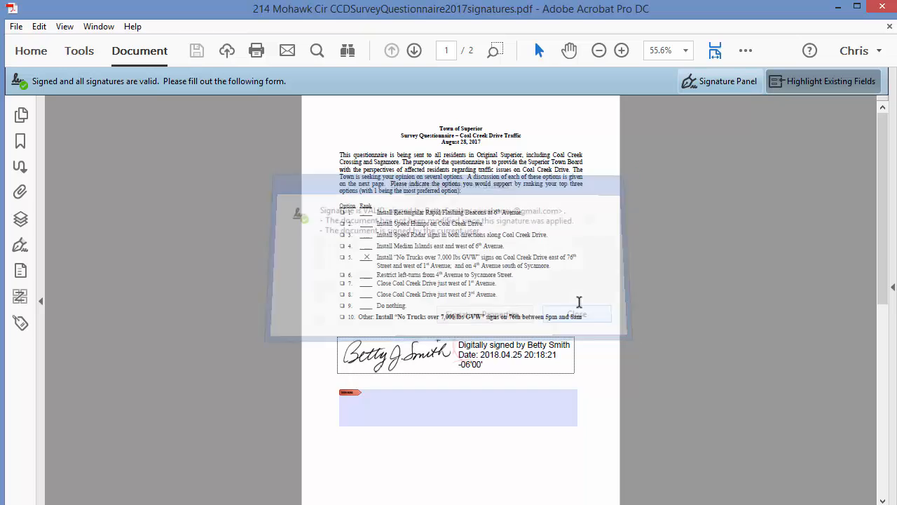
Start signing the empty lower signature field with the second listed digital ID and choose the Standard Text appearance.
{"action": "left_click", "coordinate": [427, 417]}
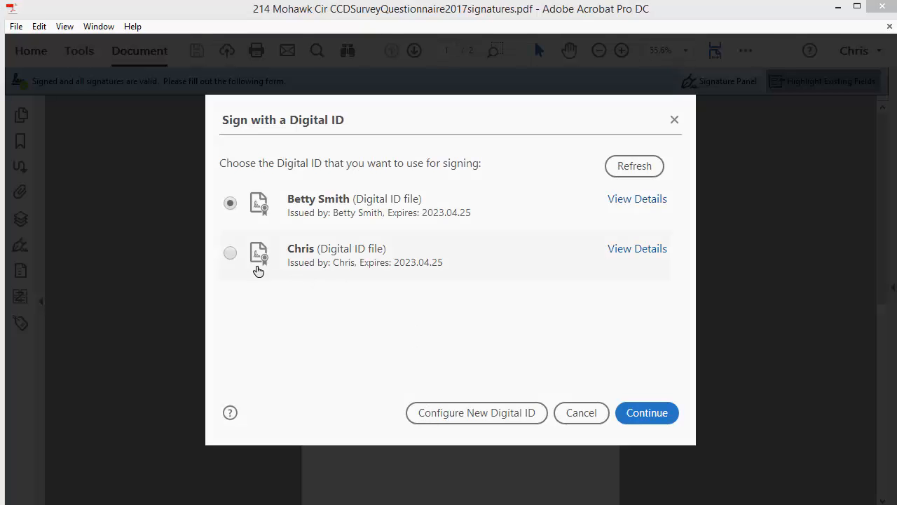
{"action": "left_click", "coordinate": [230, 253]}
{"action": "left_click", "coordinate": [646, 413]}
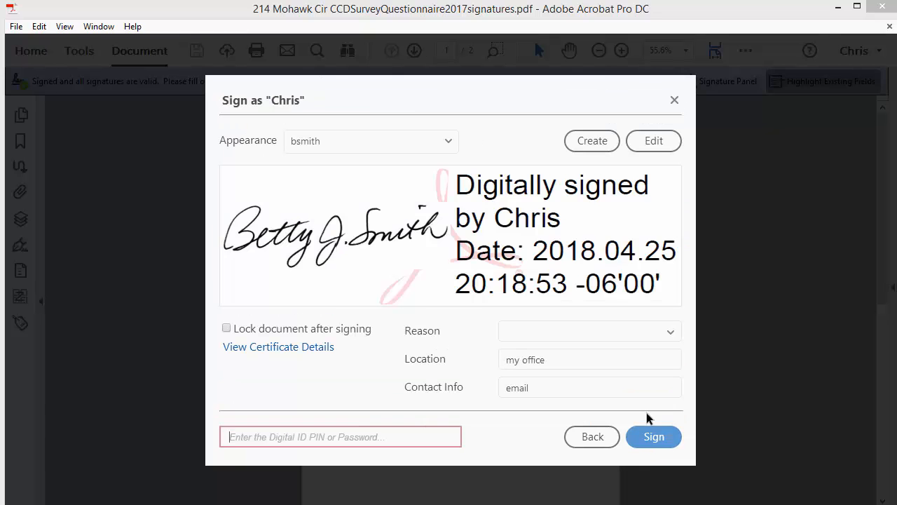
{"action": "left_click", "coordinate": [370, 143]}
{"action": "left_click", "coordinate": [381, 160]}
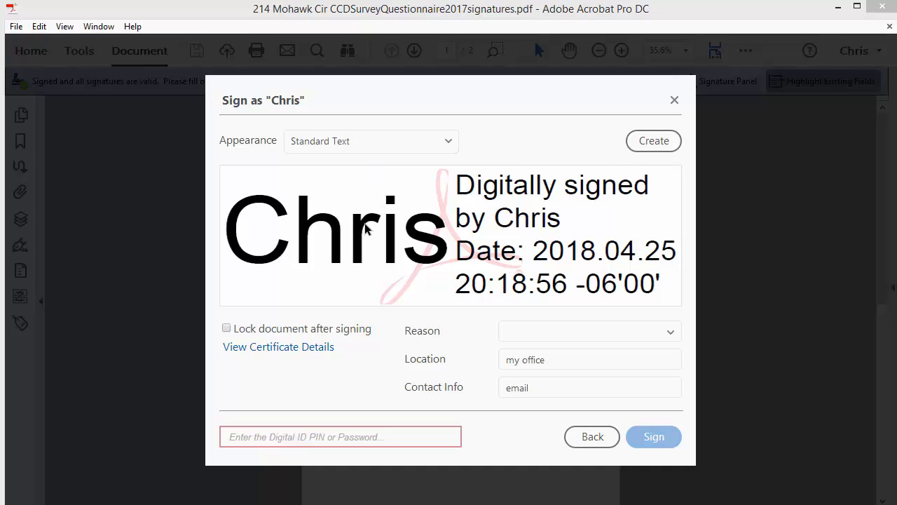
Enter the digital ID's password, sign the lower field and save the PDF by replacing the existing "signatures" file.
{"action": "left_click", "coordinate": [282, 437]}
{"action": "type", "text": "•••••••"}
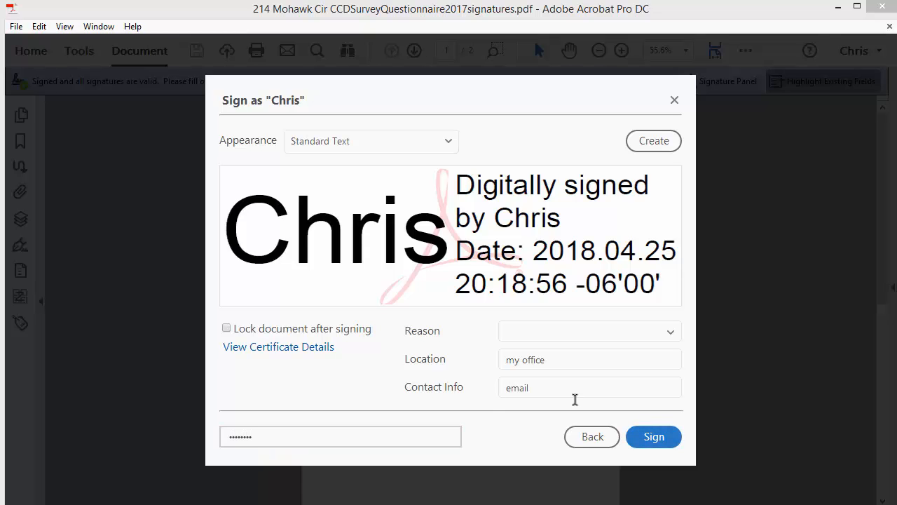
{"action": "left_click", "coordinate": [654, 437]}
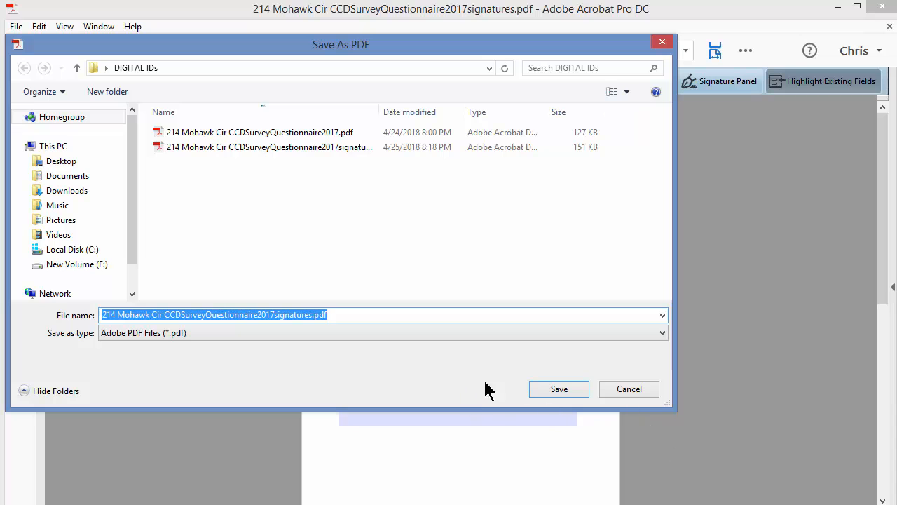
{"action": "left_click", "coordinate": [561, 394]}
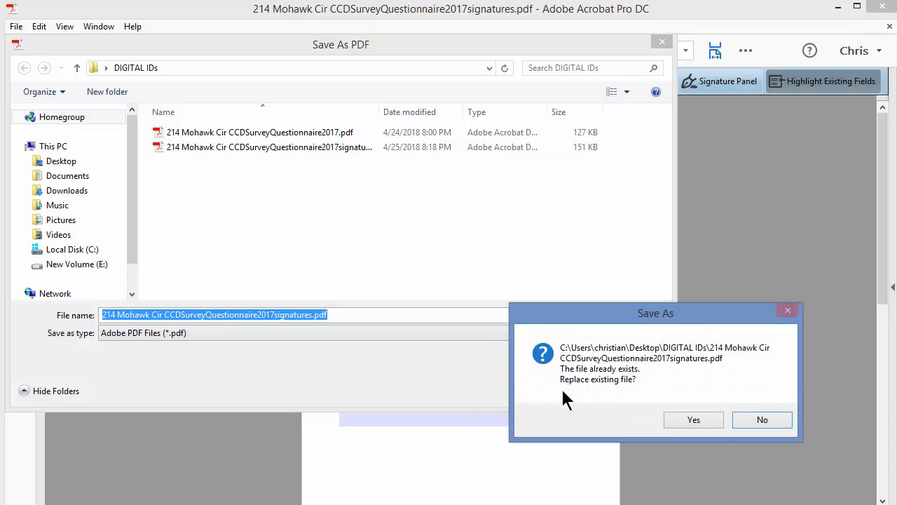
{"action": "left_click", "coordinate": [698, 424]}
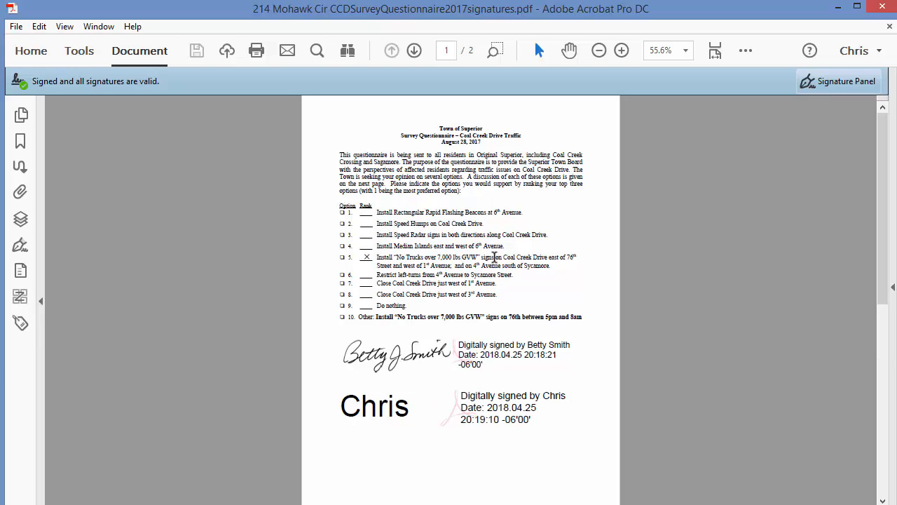
Check whether the questionnaire with both signatures can still be edited, using the Edit PDF tool.
{"action": "left_click", "coordinate": [79, 52]}
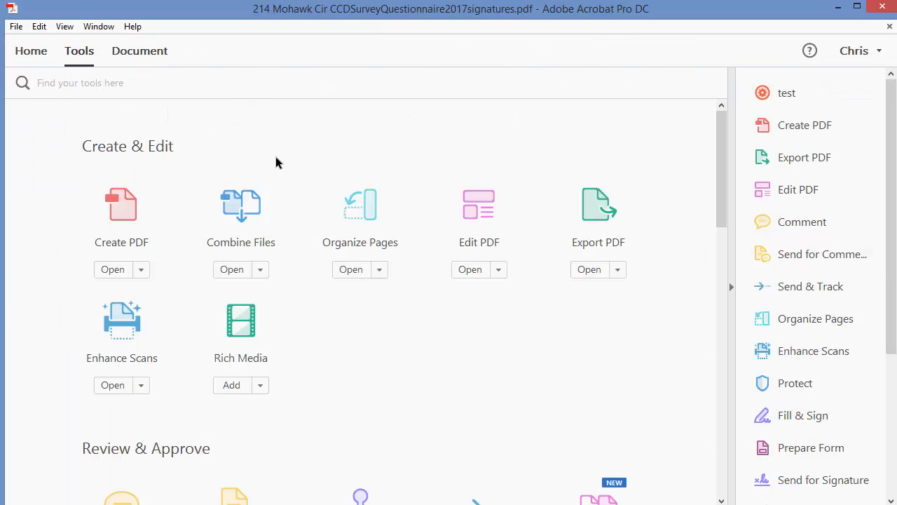
{"action": "left_click", "coordinate": [479, 206]}
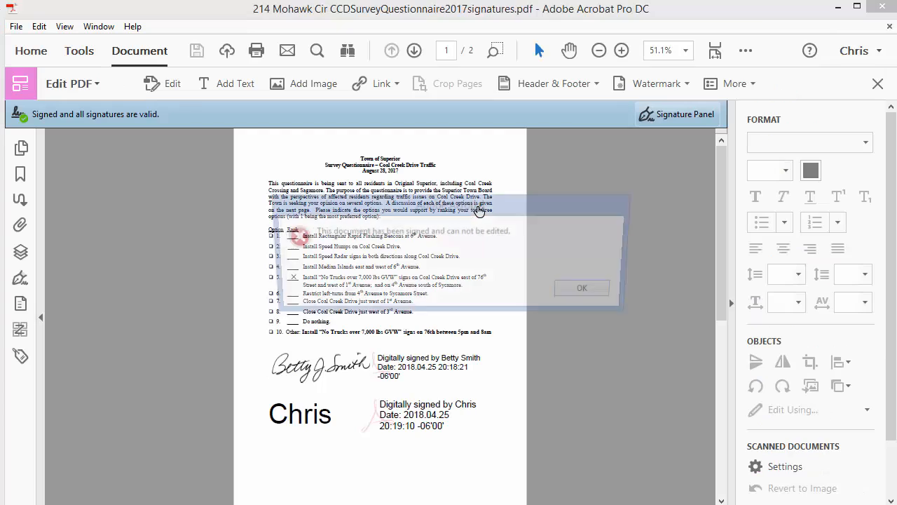
{"action": "left_click", "coordinate": [589, 290]}
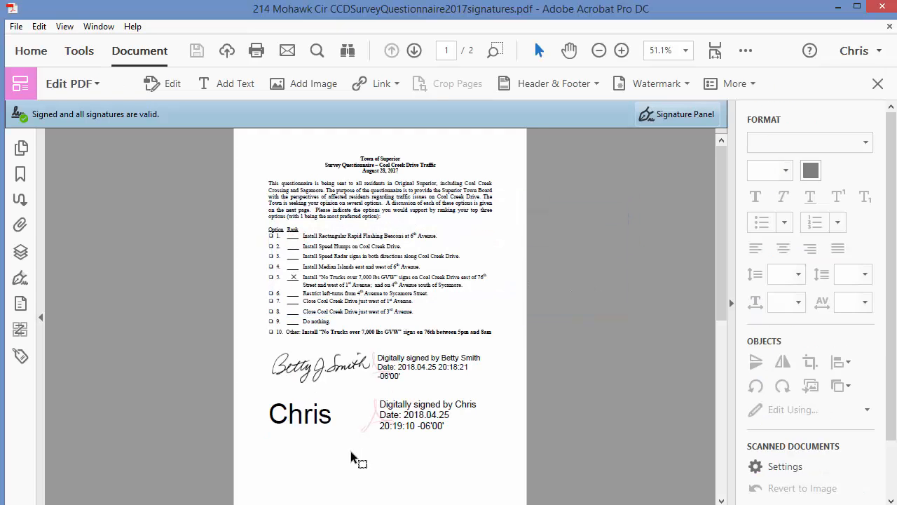
View the validation status of the lower signature and of the upper signature on the page, closing each status window.
{"action": "left_click", "coordinate": [304, 414]}
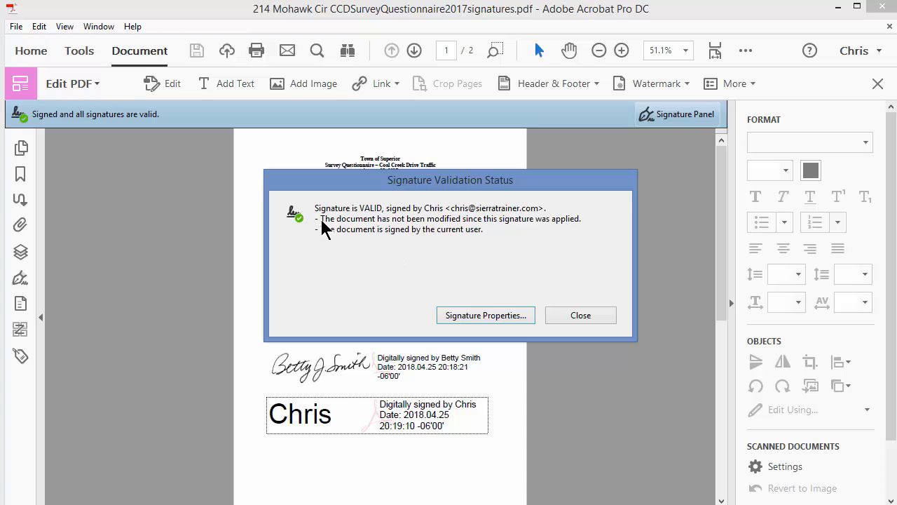
{"action": "left_click", "coordinate": [595, 320]}
{"action": "left_click", "coordinate": [374, 360]}
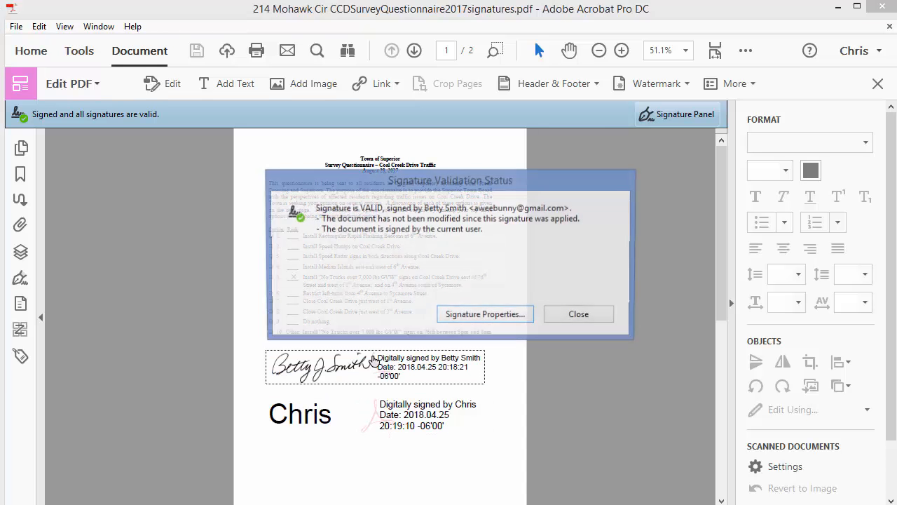
{"action": "left_click", "coordinate": [579, 315]}
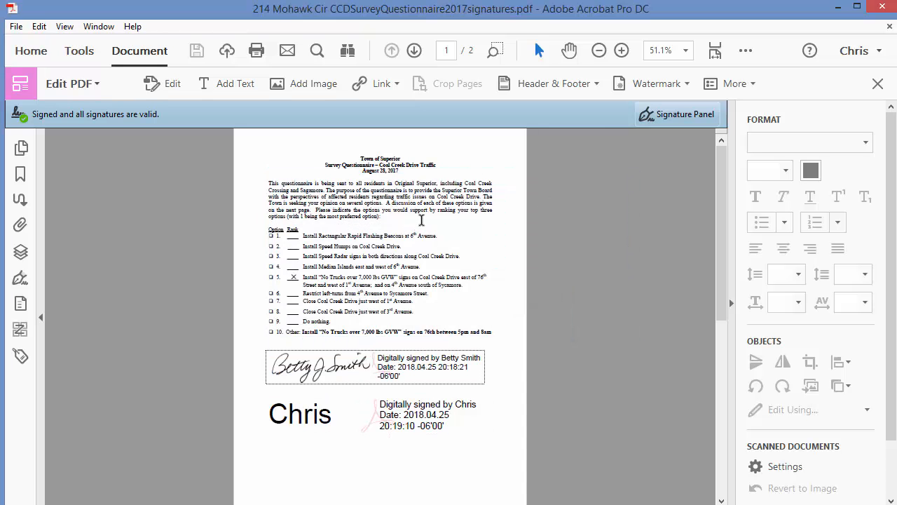
Examine the validation details of both signature revisions in the document's signature list and close the list.
{"action": "left_click", "coordinate": [676, 114]}
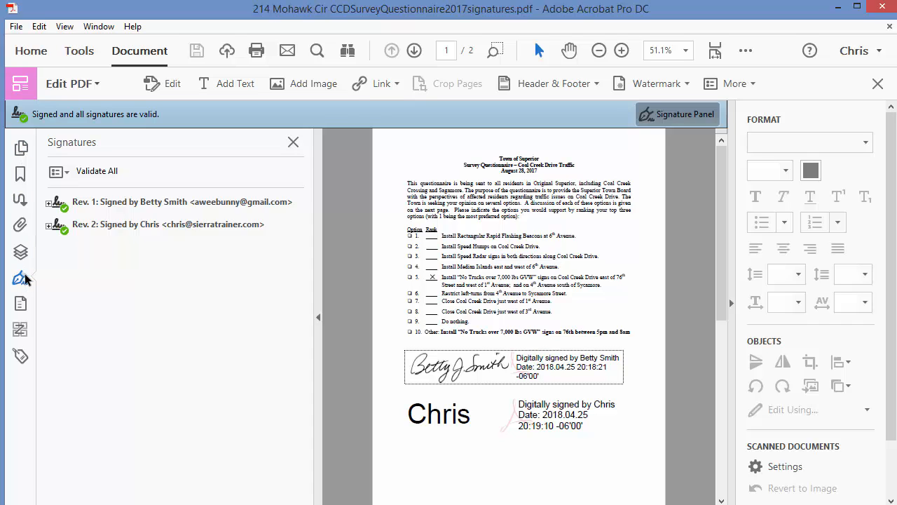
{"action": "left_click", "coordinate": [49, 204]}
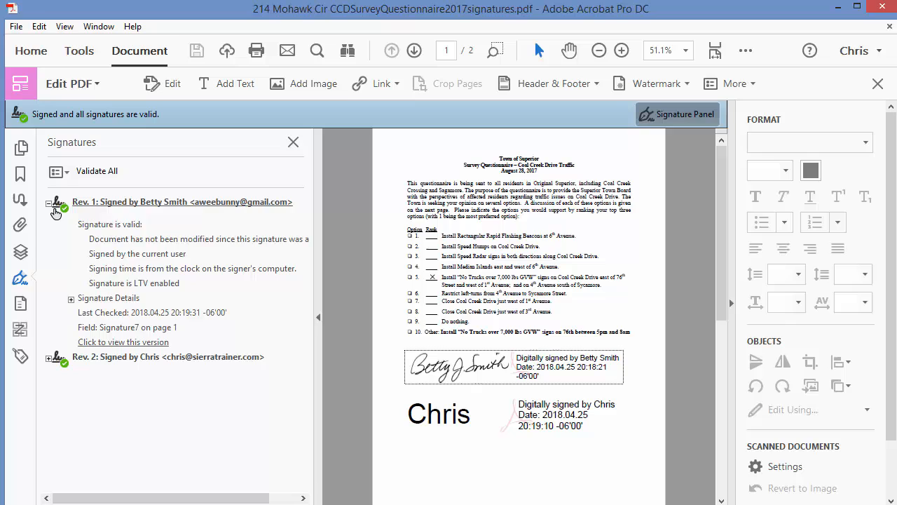
{"action": "left_click", "coordinate": [48, 359]}
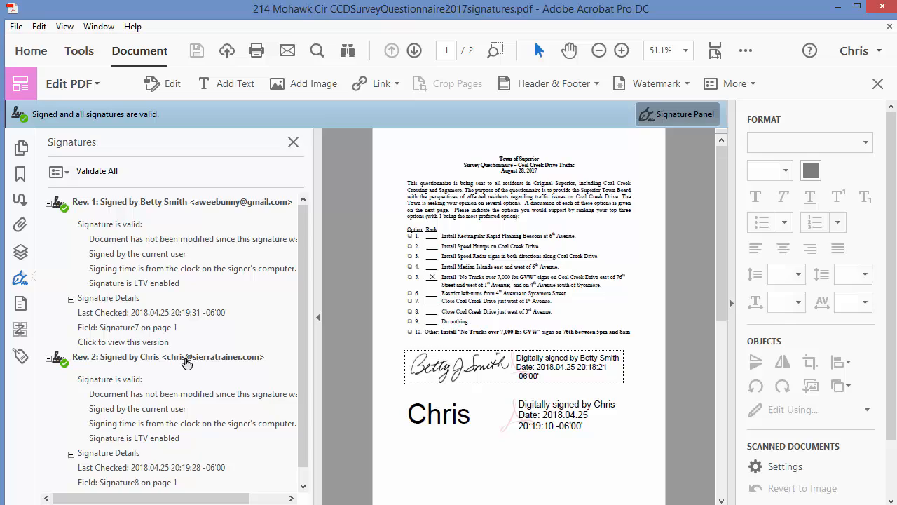
{"action": "left_click", "coordinate": [293, 141]}
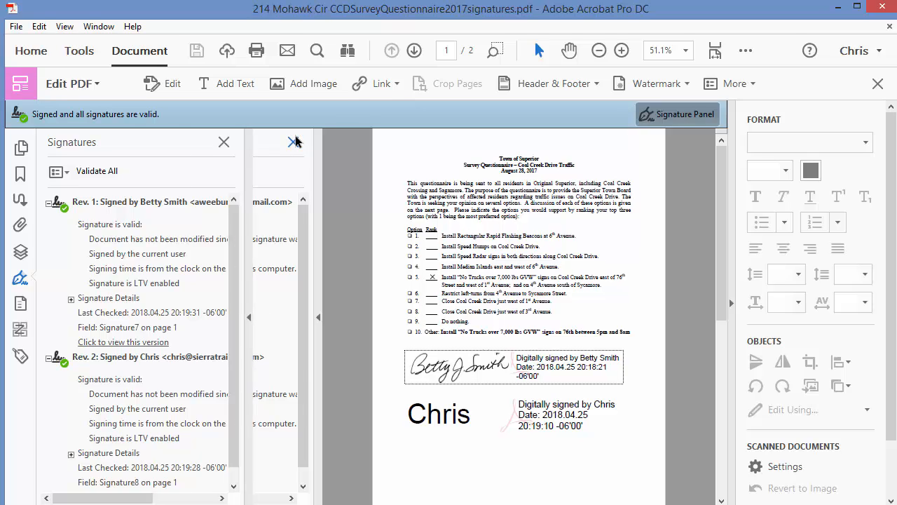